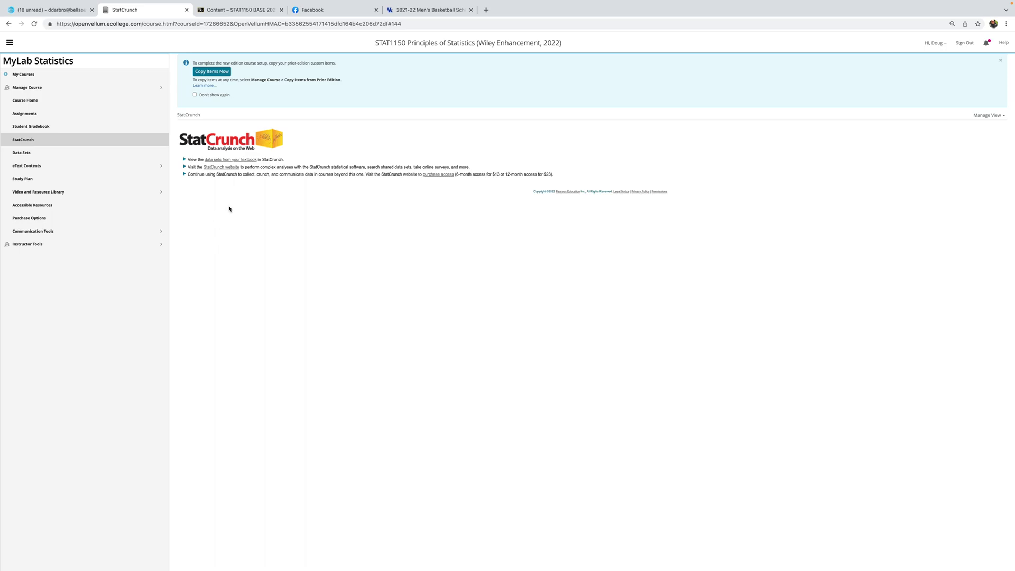
Step: Go to the StatCrunch website and open the Sample College Data set from page 3 of the shared data sets
left_click(219, 167)
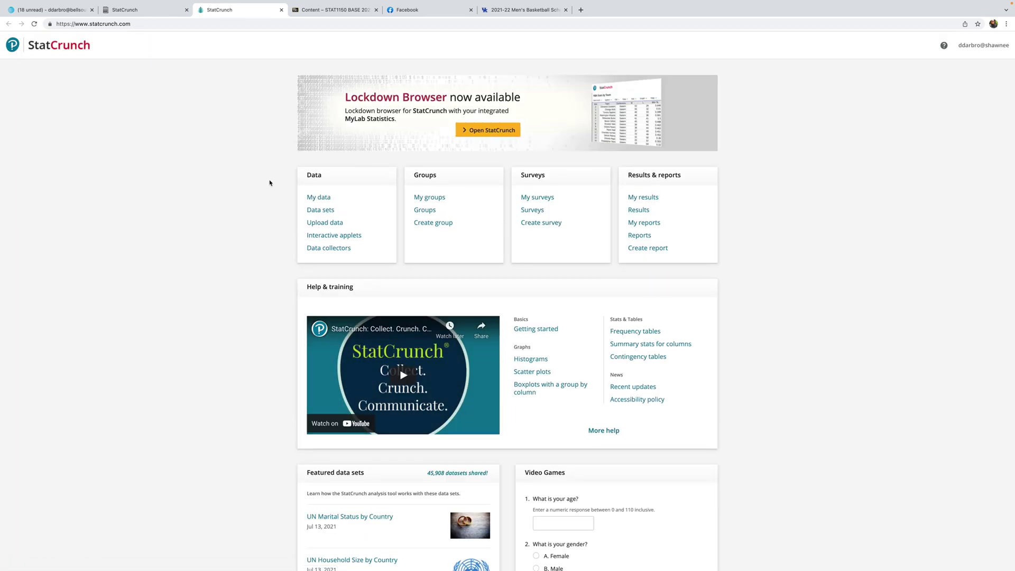
left_click(325, 212)
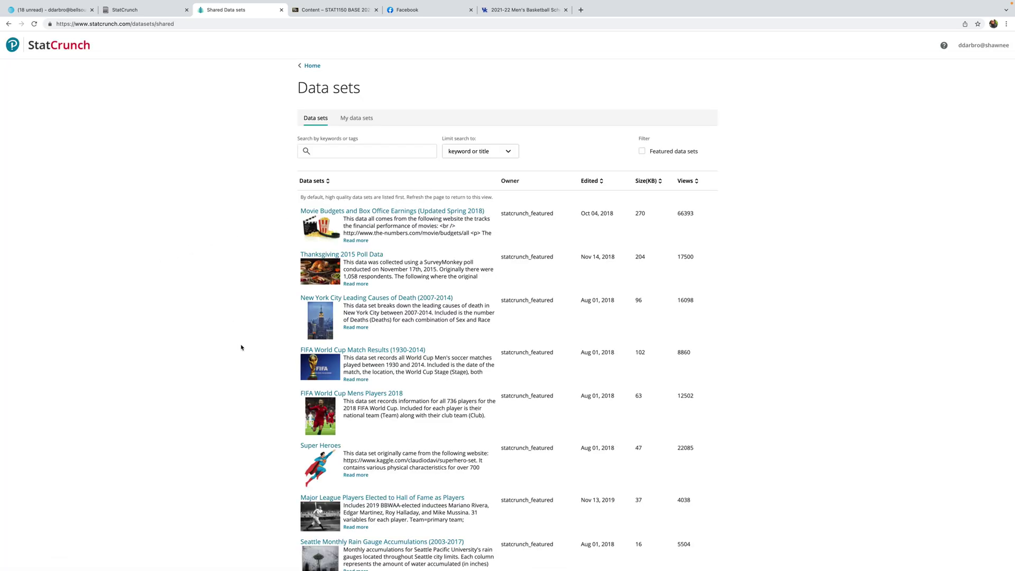
scroll(242, 345, "down", 3)
scroll(242, 346, "down", 4)
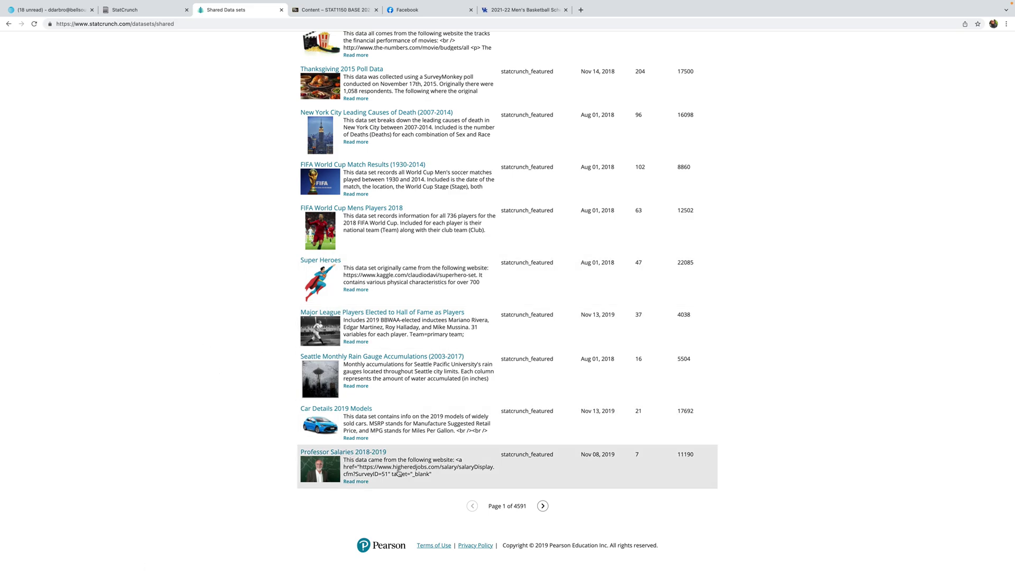
left_click(542, 506)
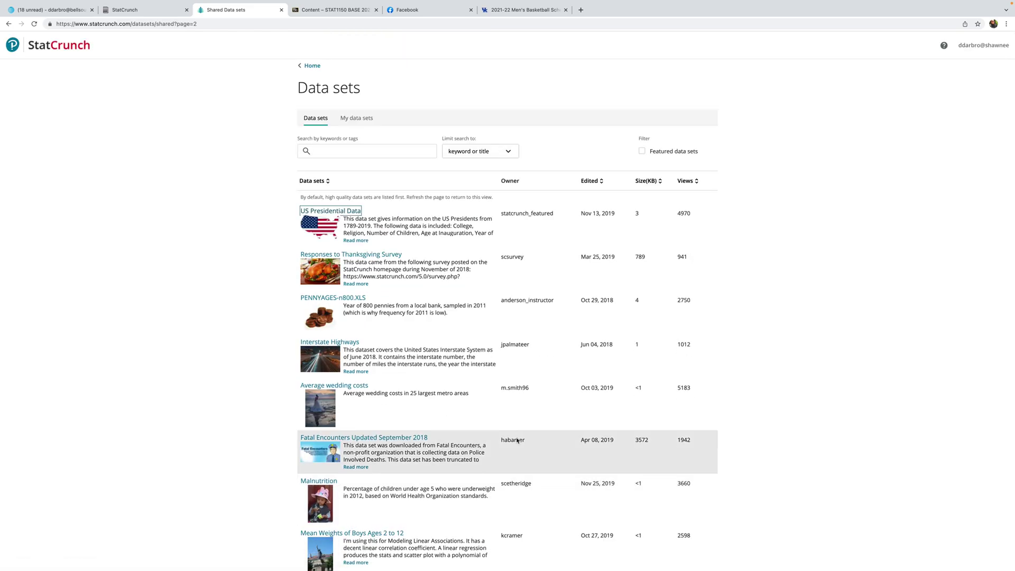
scroll(512, 423, "down", 3)
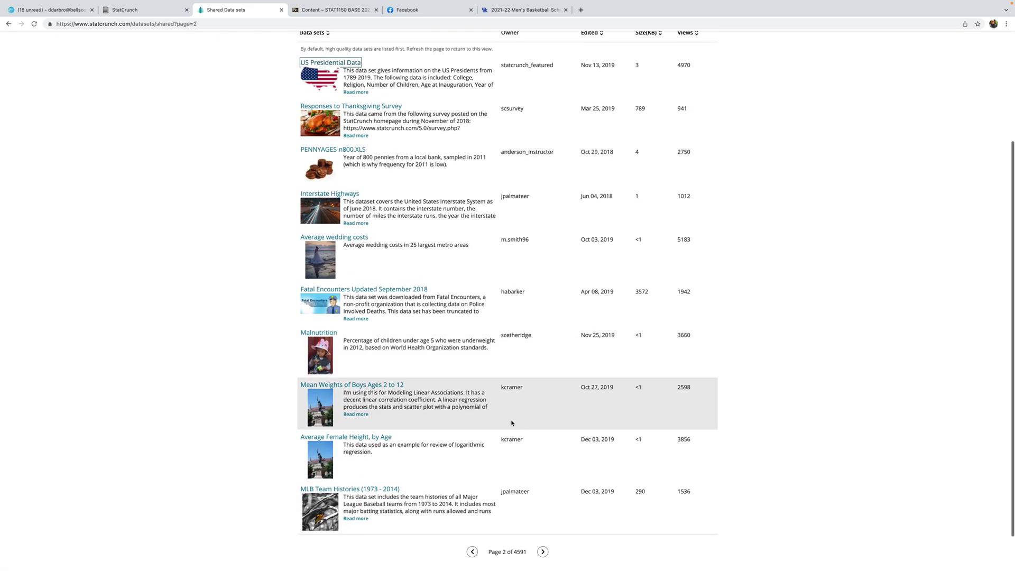
scroll(420, 377, "up", 1)
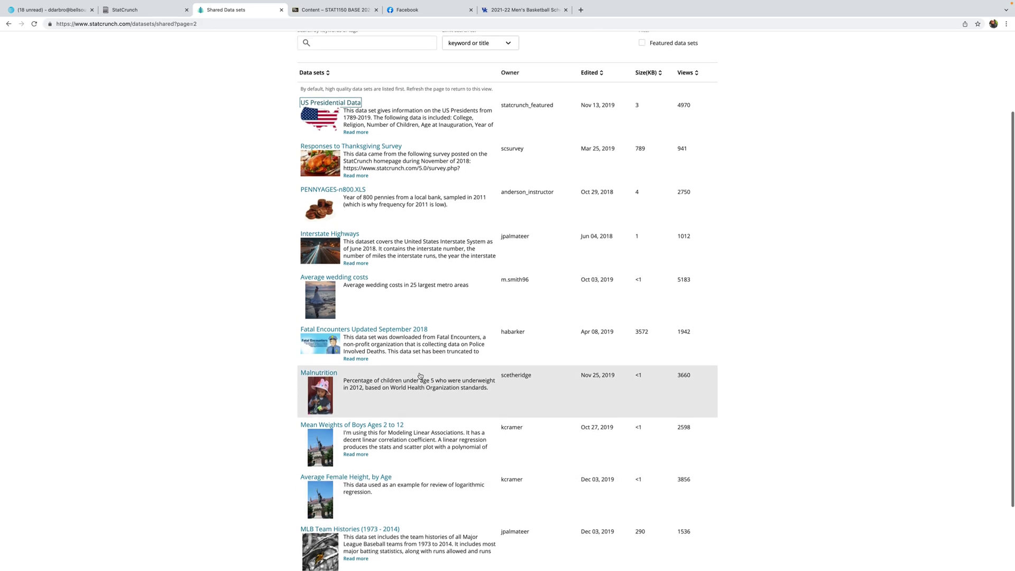
scroll(420, 376, "down", 1)
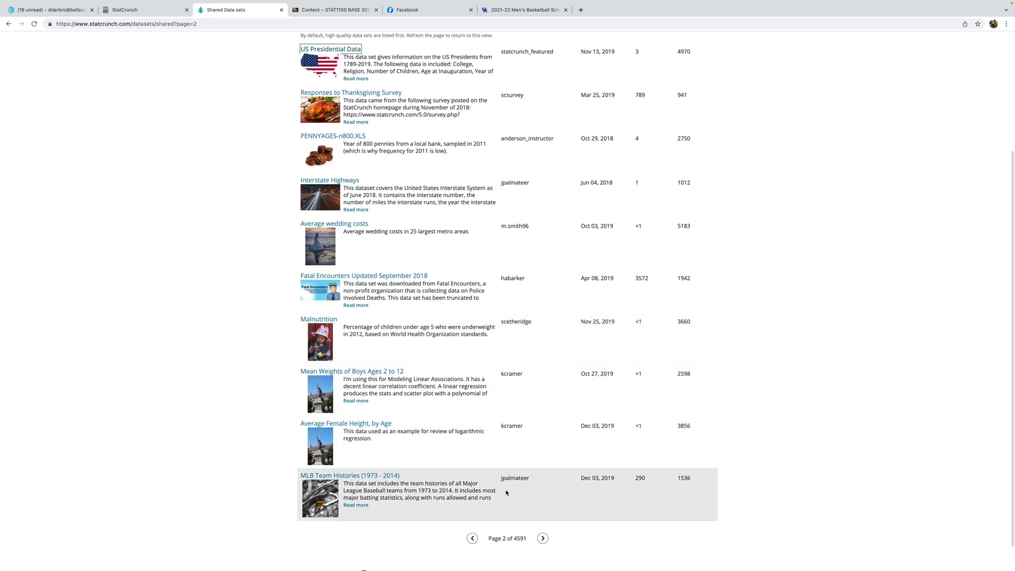
left_click(543, 538)
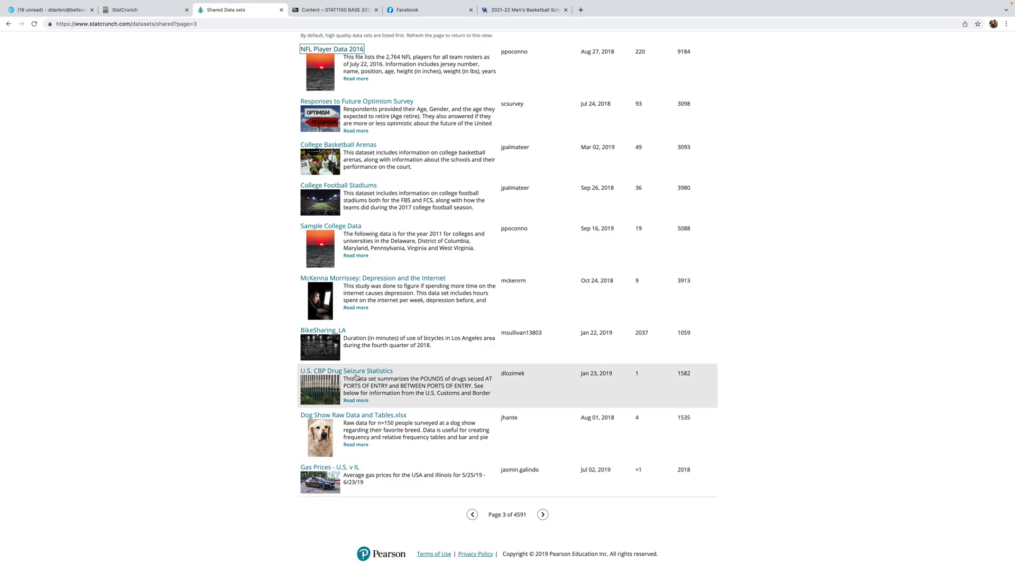
left_click(338, 228)
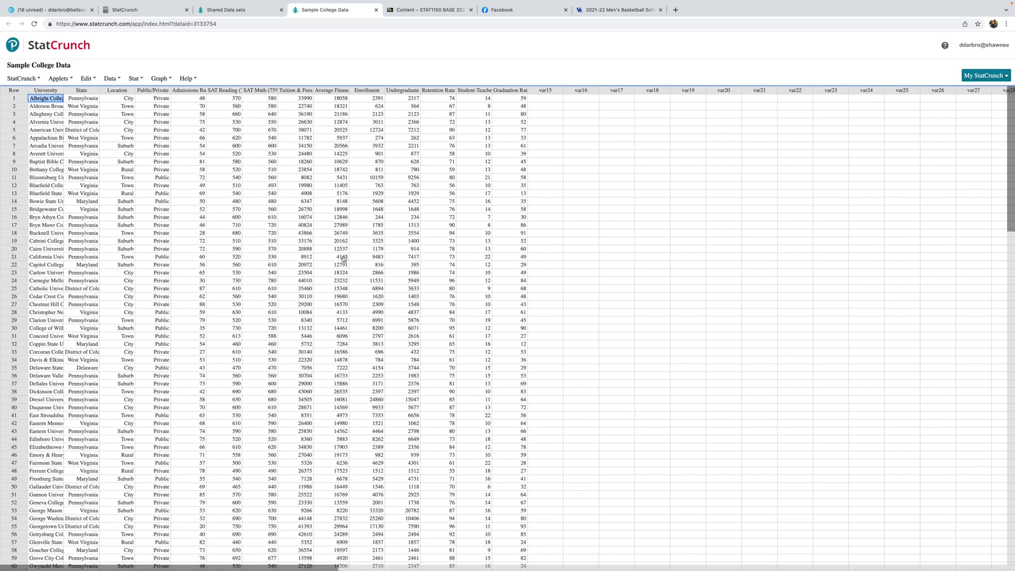
Step: Examine the full list of colleges and the Enrollment, Tuition & Fees and Retention Rate columns
scroll(353, 324, "down", 6)
scroll(353, 324, "down", 14)
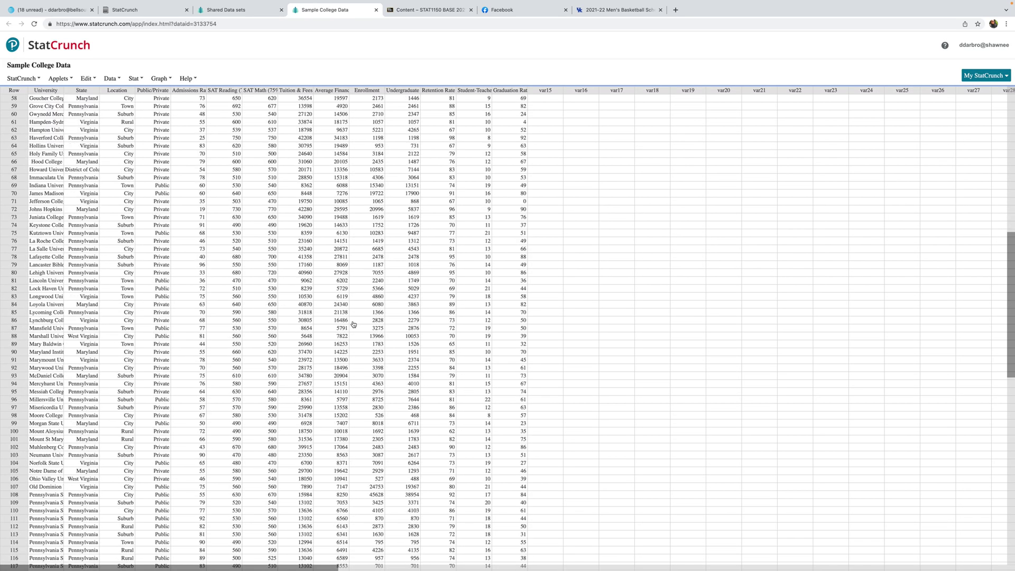
scroll(353, 324, "down", 7)
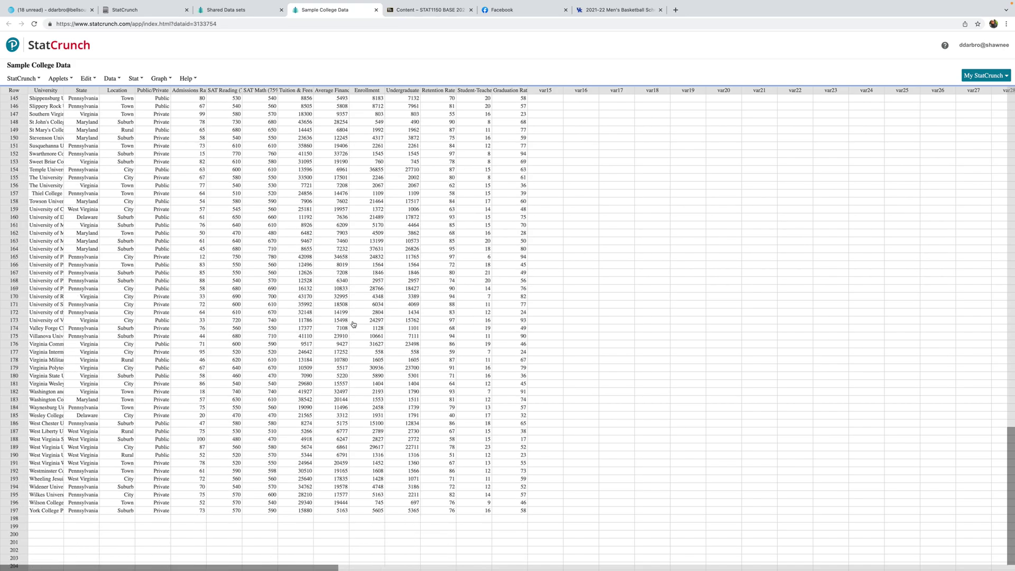
scroll(353, 324, "up", 12)
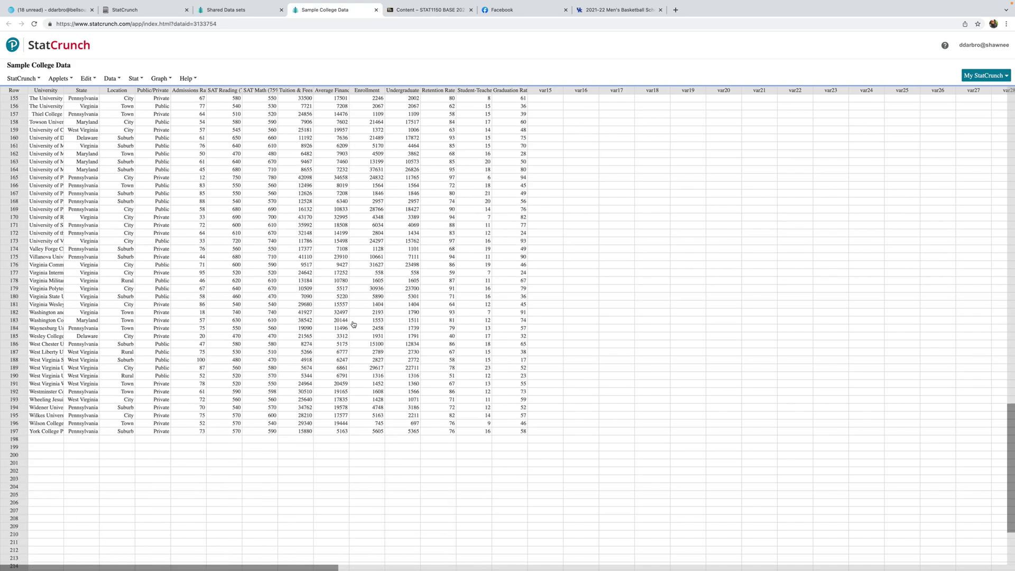
scroll(353, 324, "up", 14)
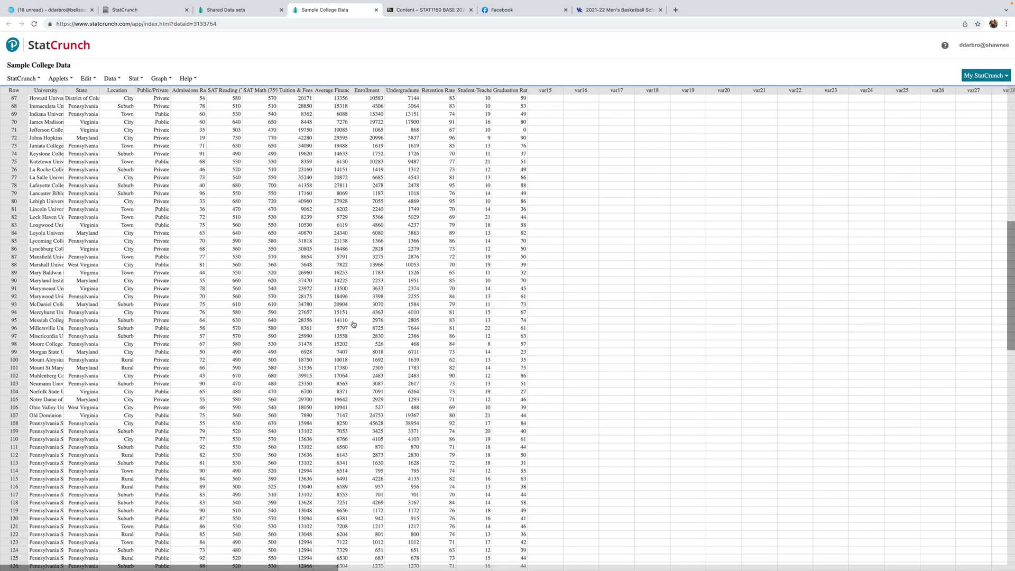
scroll(353, 324, "up", 2)
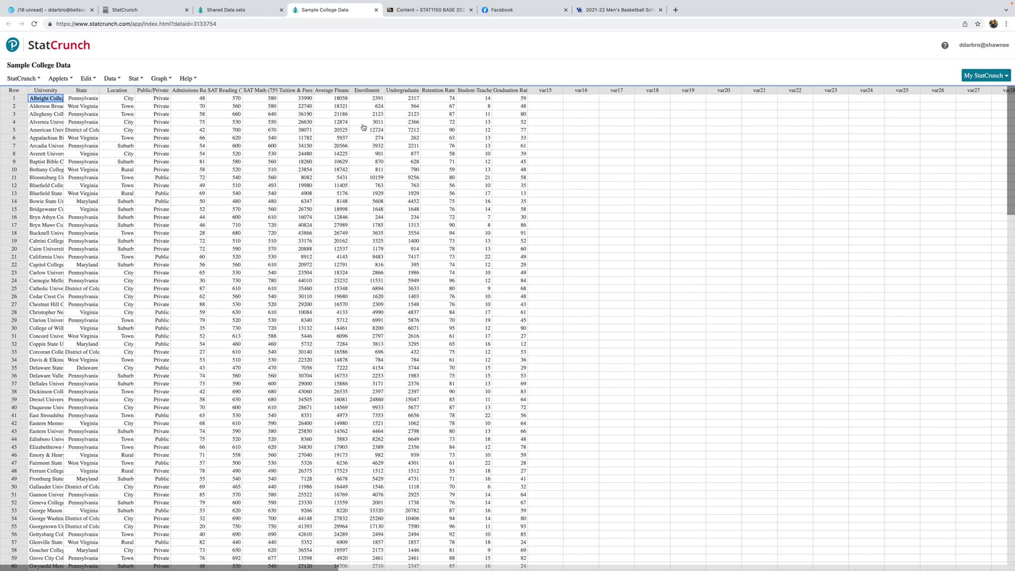
mouse_move(368, 96)
mouse_move(297, 99)
mouse_move(438, 92)
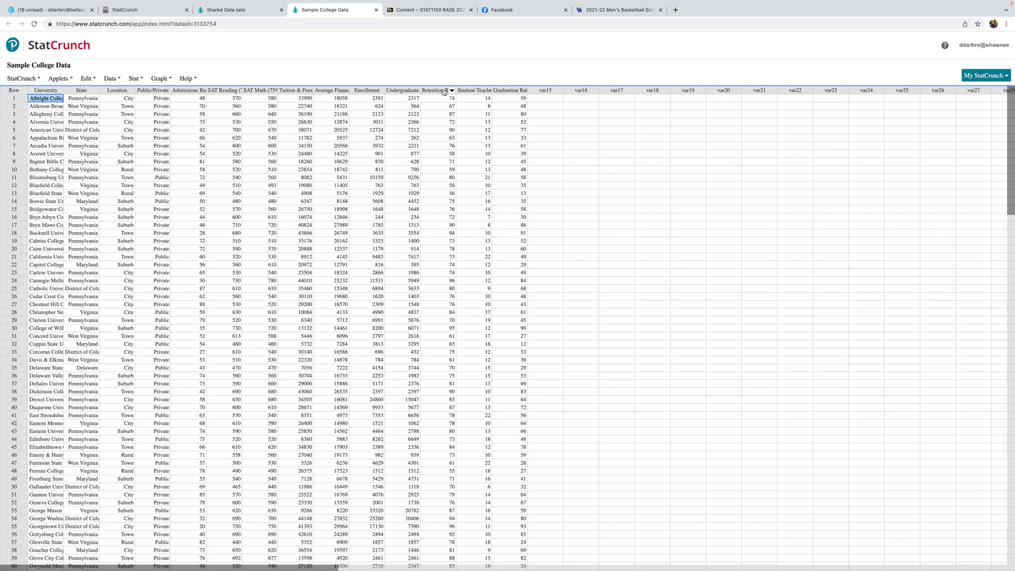
Step: Create a scatter plot with Tuition & Fees as the X variable and Retention Rate as the Y variable
left_click(165, 80)
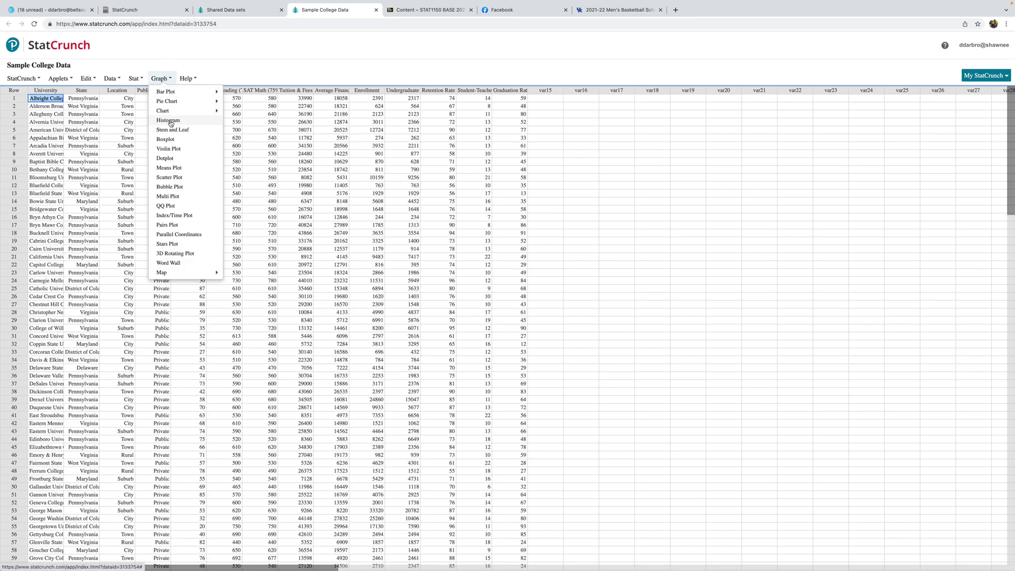
left_click(170, 179)
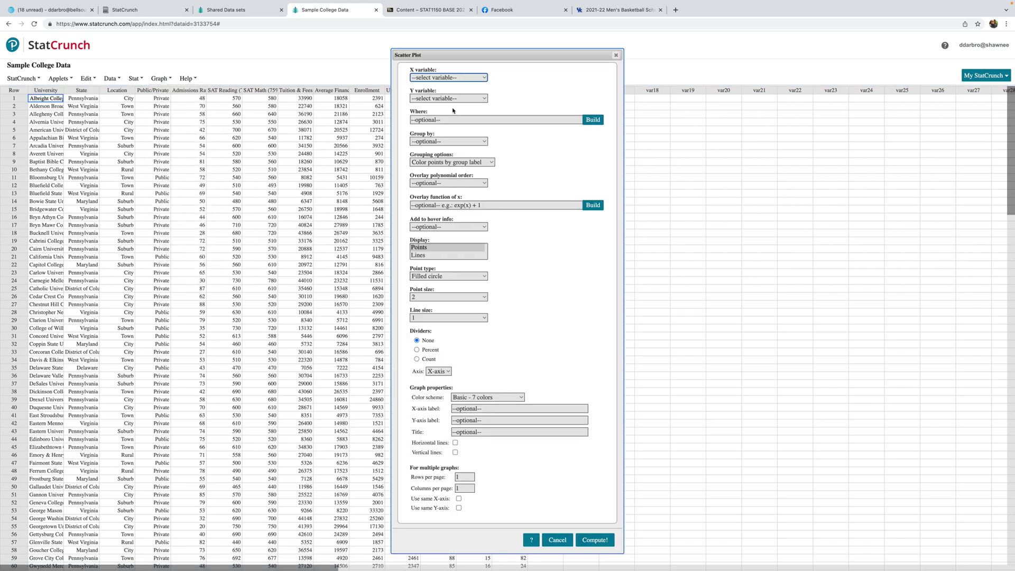
left_click(449, 79)
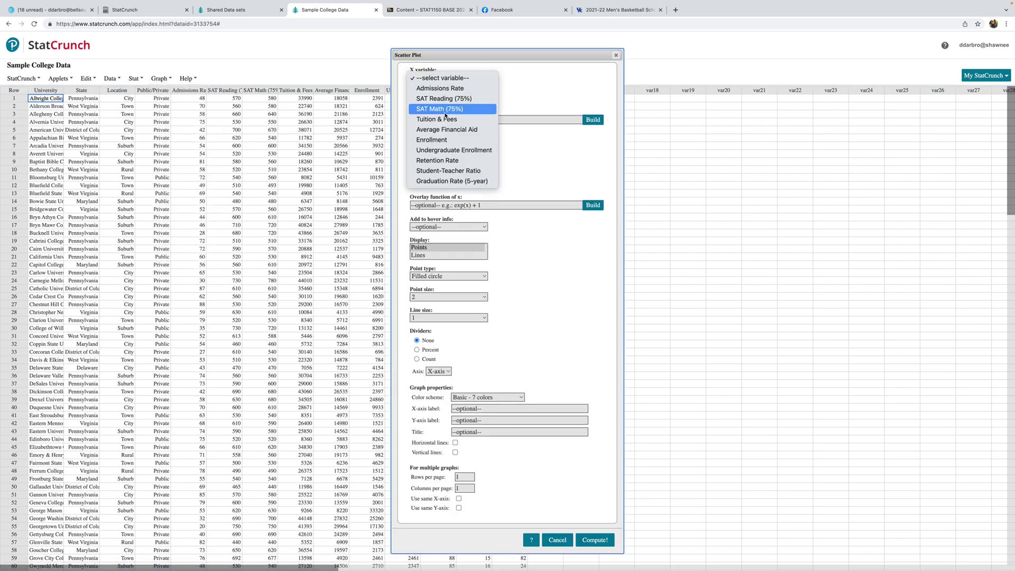
left_click(438, 119)
left_click(441, 100)
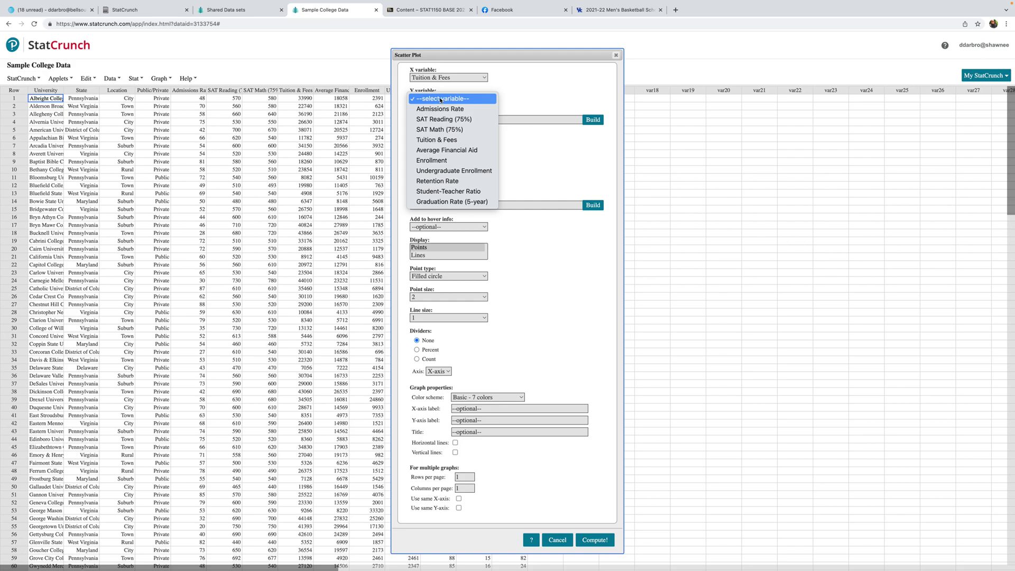
left_click(441, 182)
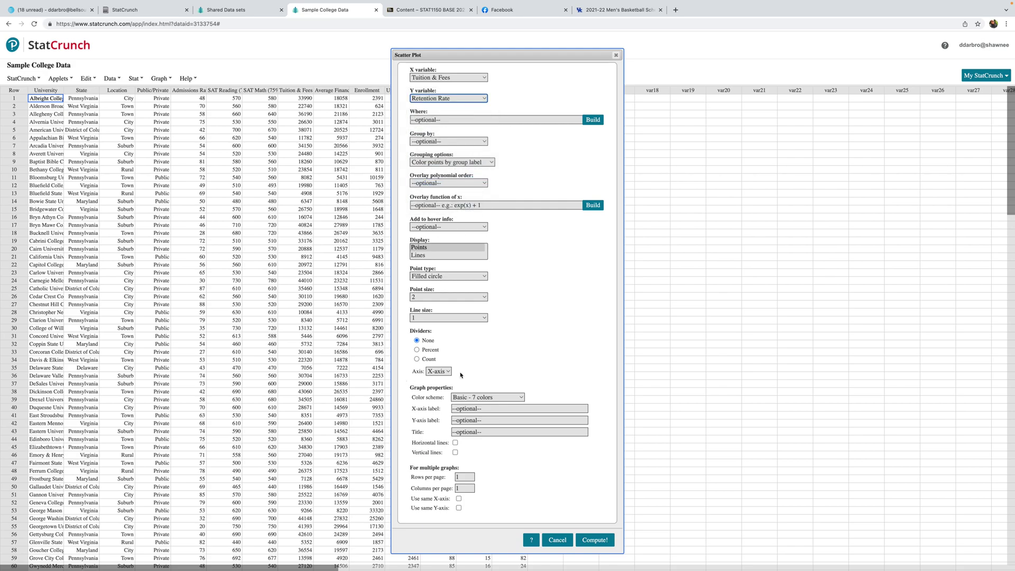
left_click(595, 539)
Step: Reposition and enlarge the scatter plot window to examine the point pattern, and close it
left_click_drag(761, 88, 345, 40)
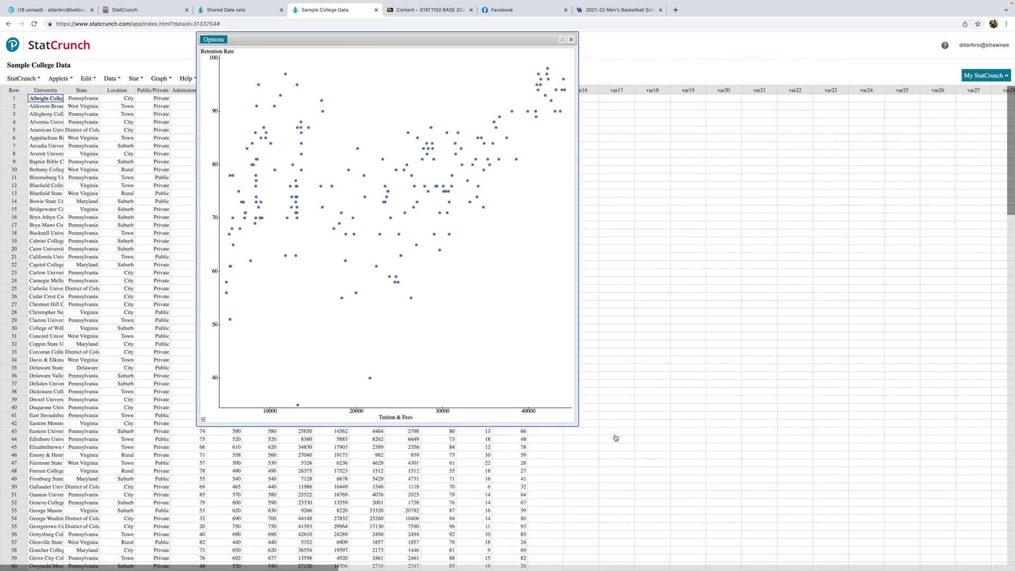
left_click_drag(577, 424, 721, 480)
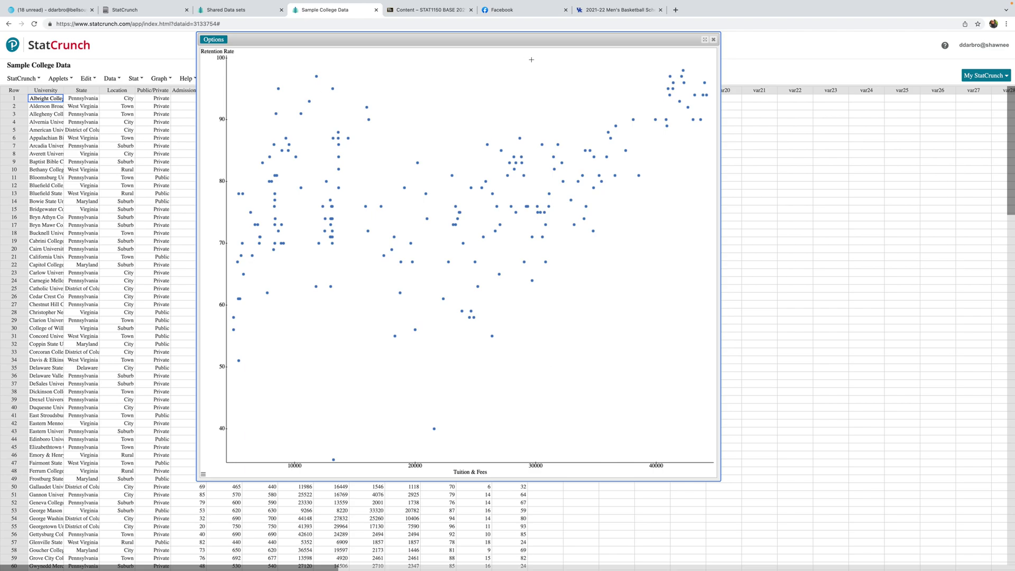
left_click(714, 41)
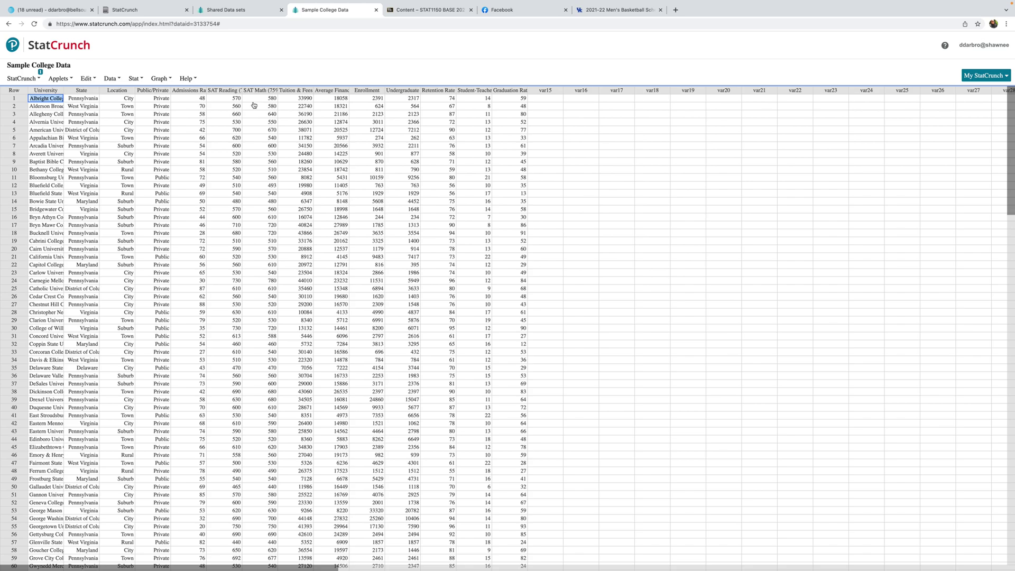
Step: Set up a simple linear regression with Tuition & Fees as the X variable and Retention Rate as the Y variable
left_click(135, 79)
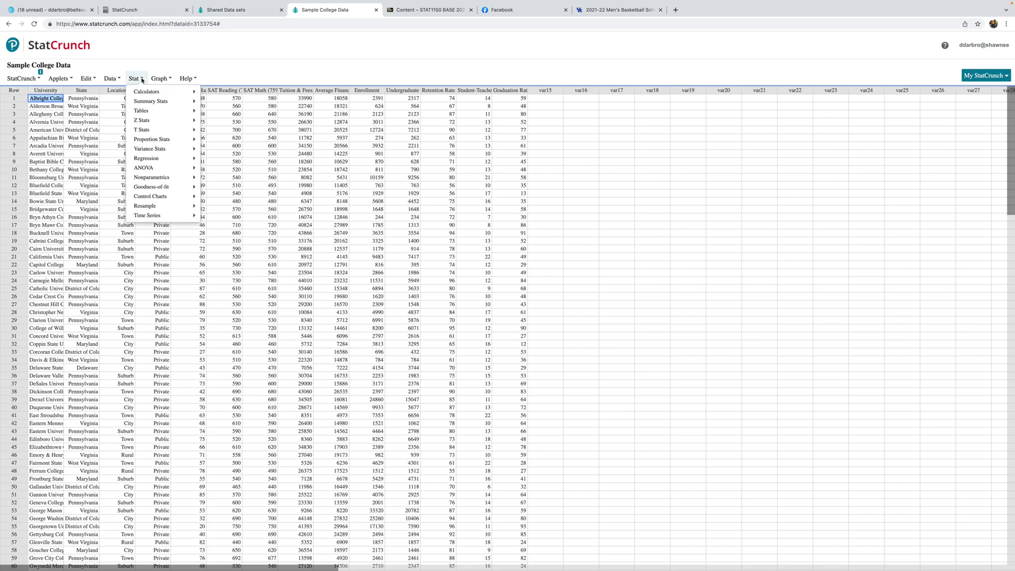
mouse_move(151, 161)
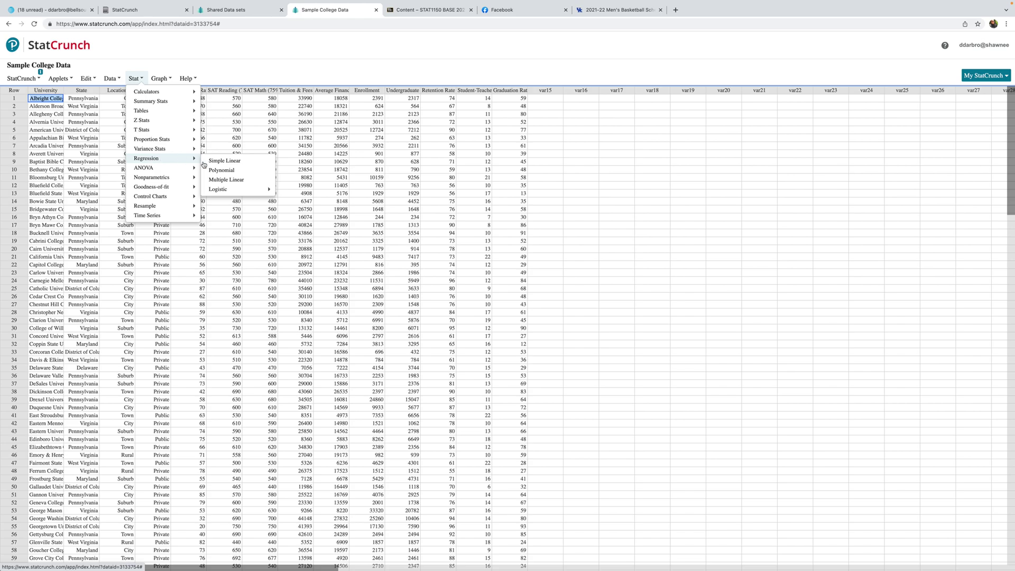
left_click(225, 161)
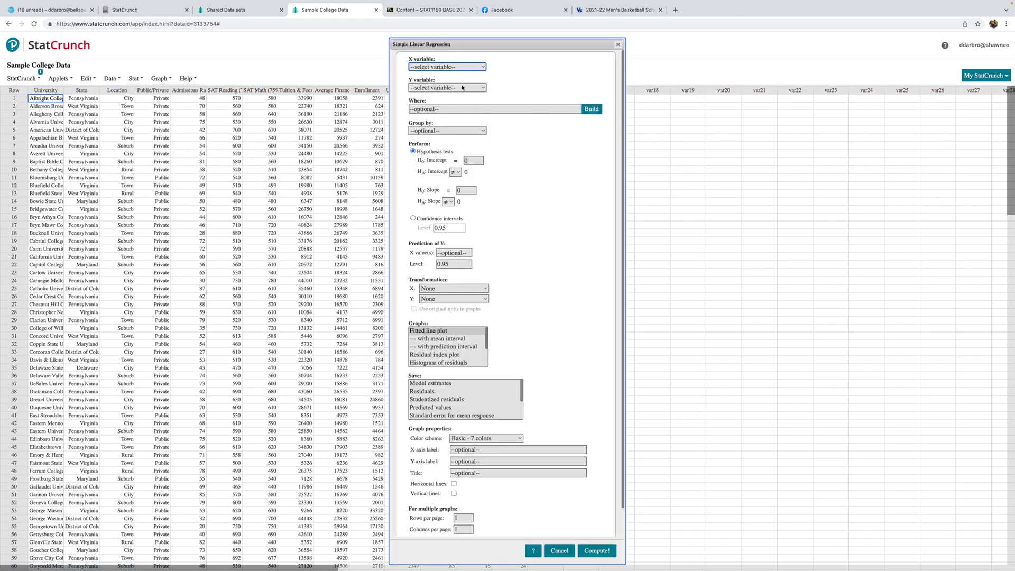
left_click(458, 67)
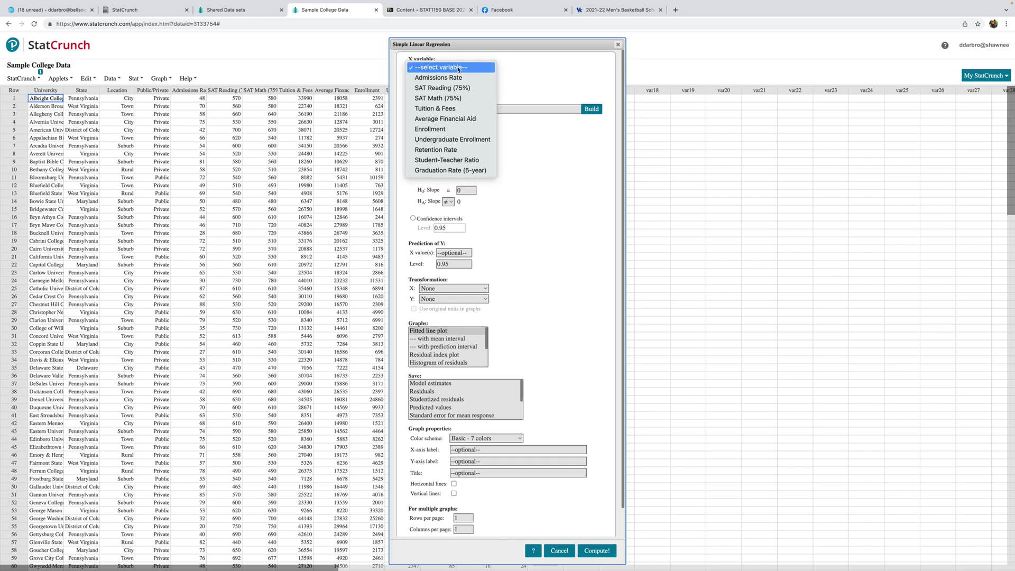
left_click(452, 108)
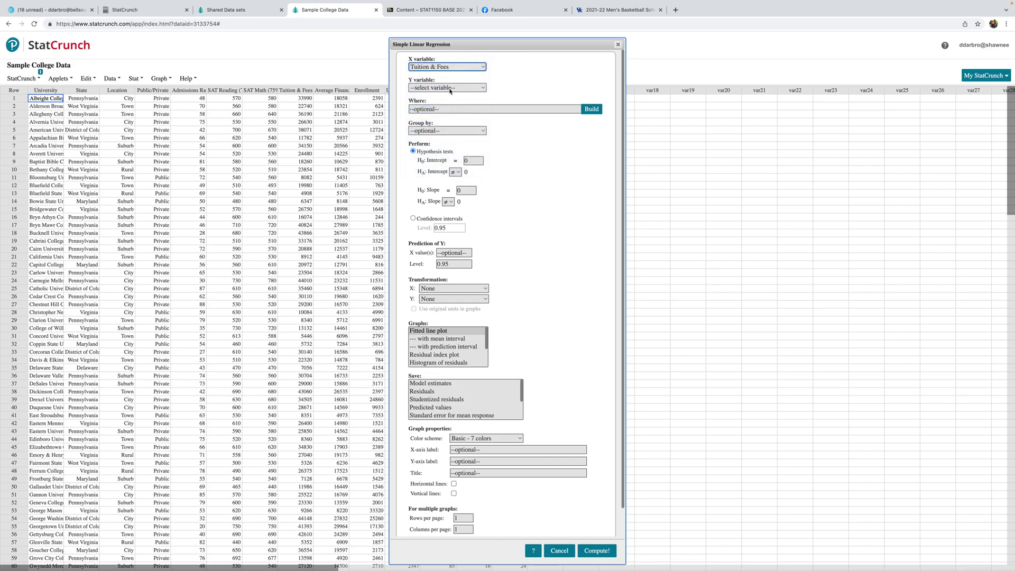
left_click(449, 90)
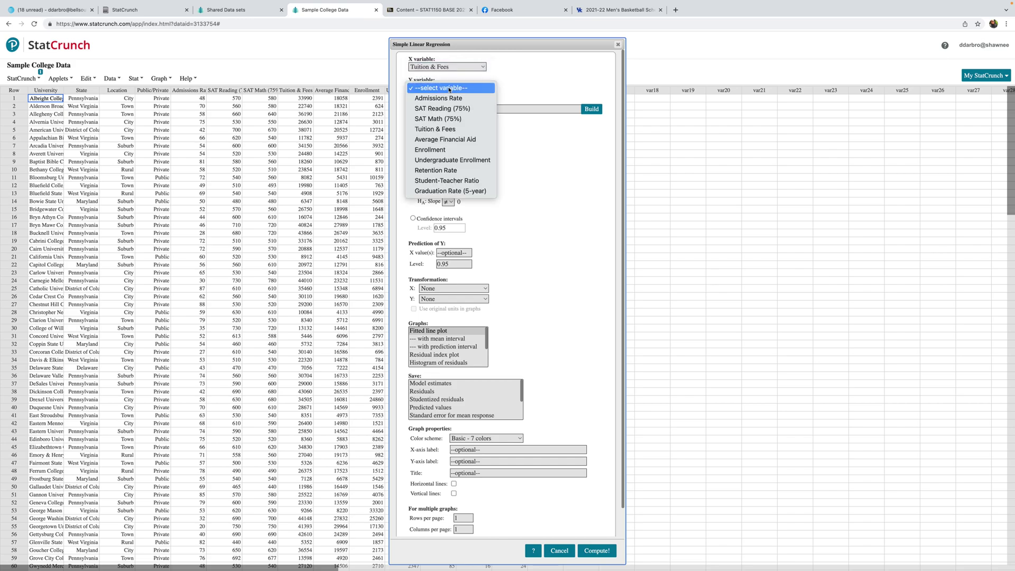
left_click(443, 172)
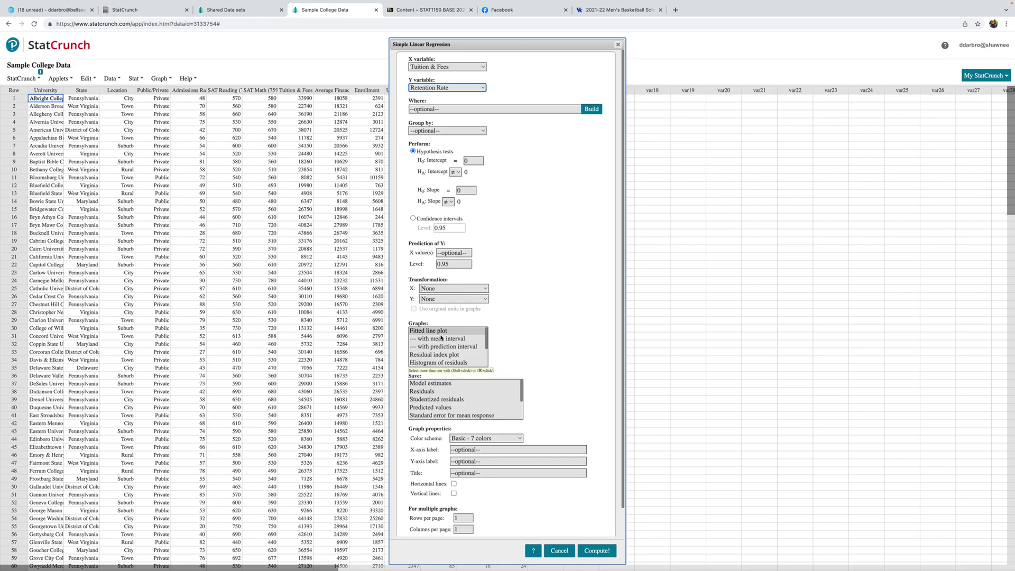
Step: Choose to save the predicted values with the regression, compute it, and show the page with the numeric results
scroll(437, 342, "down", 3)
scroll(437, 343, "down", 1)
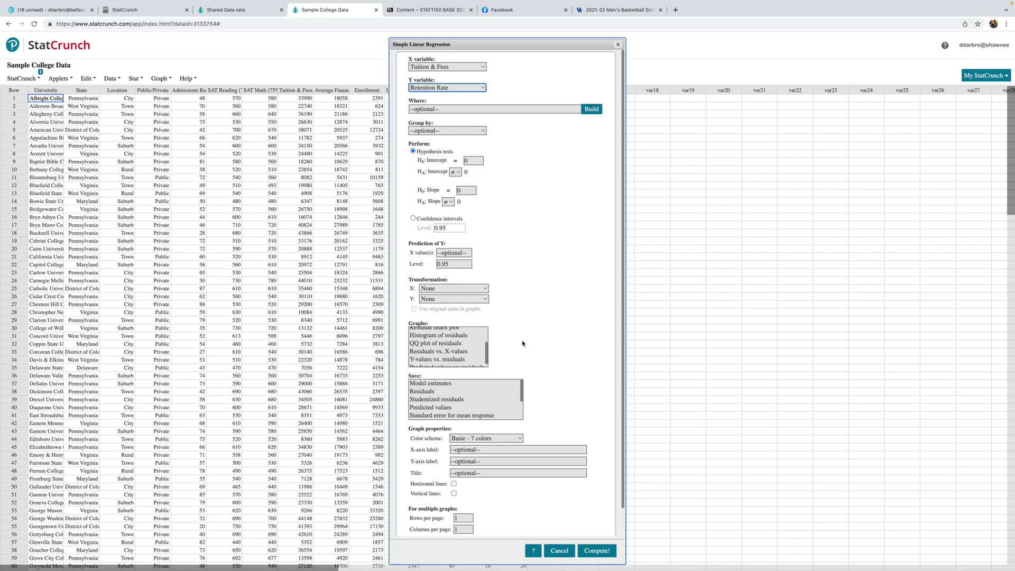
scroll(450, 364, "down", 1)
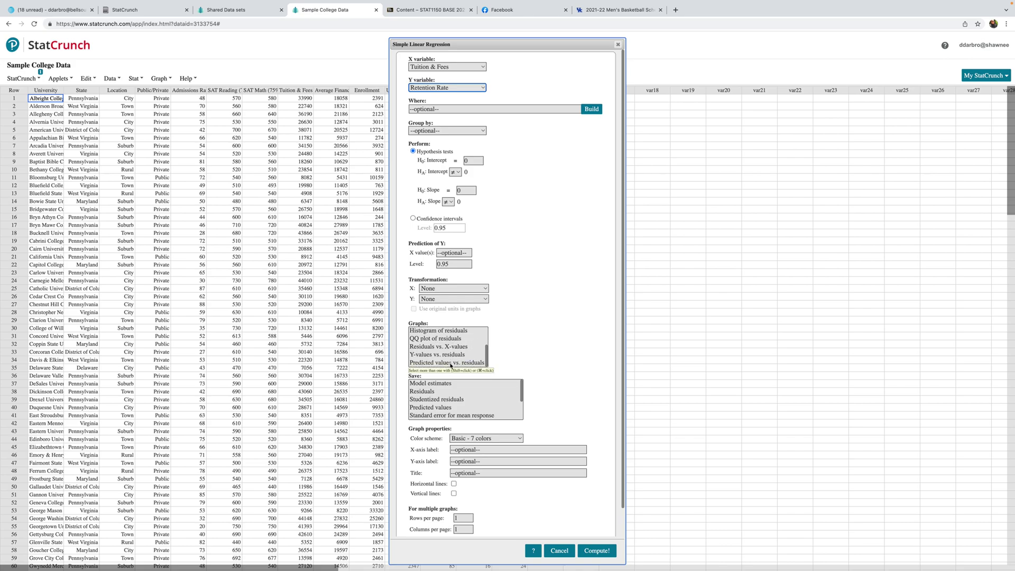
scroll(442, 394, "down", 2)
left_click(437, 396)
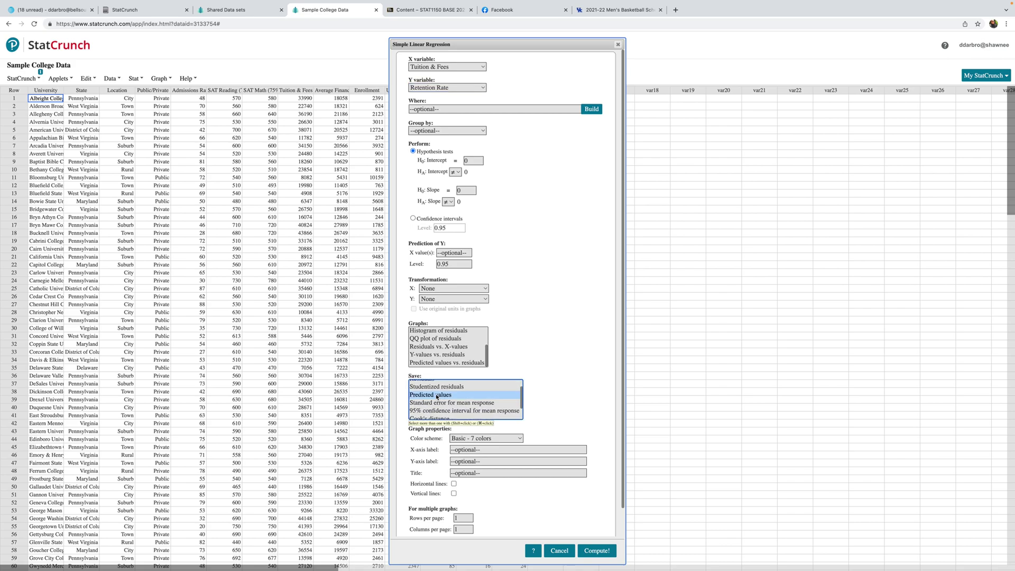
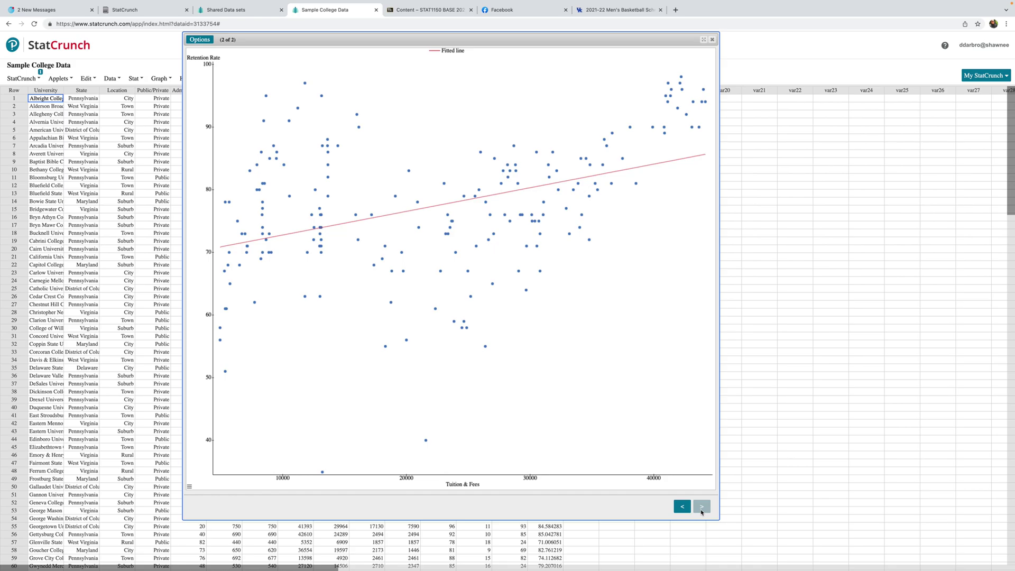
left_click(682, 506)
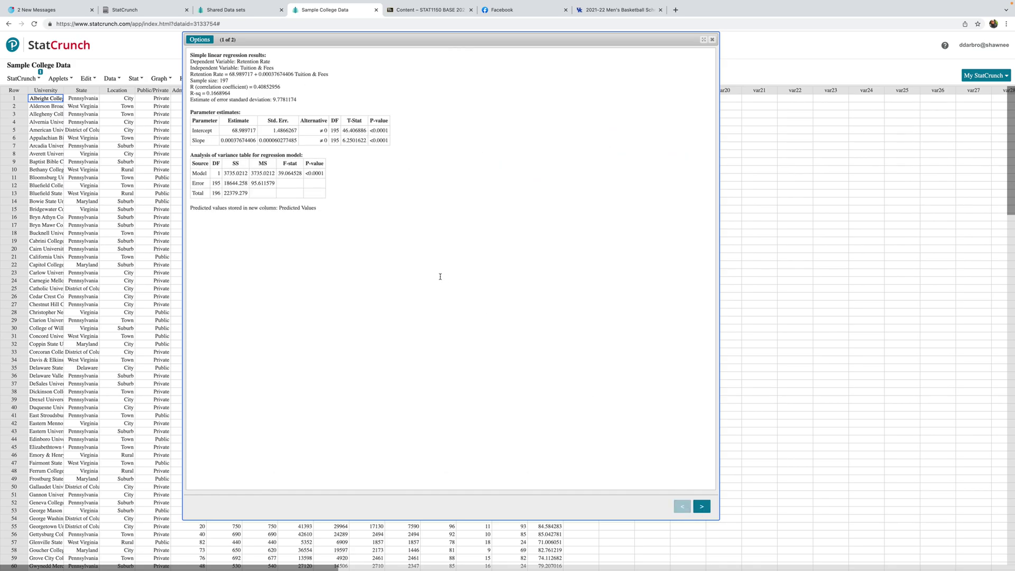
Step: Examine the dependent variable, independent variable and fitted equation in the simple linear regression results
scroll(437, 276, "up", 5)
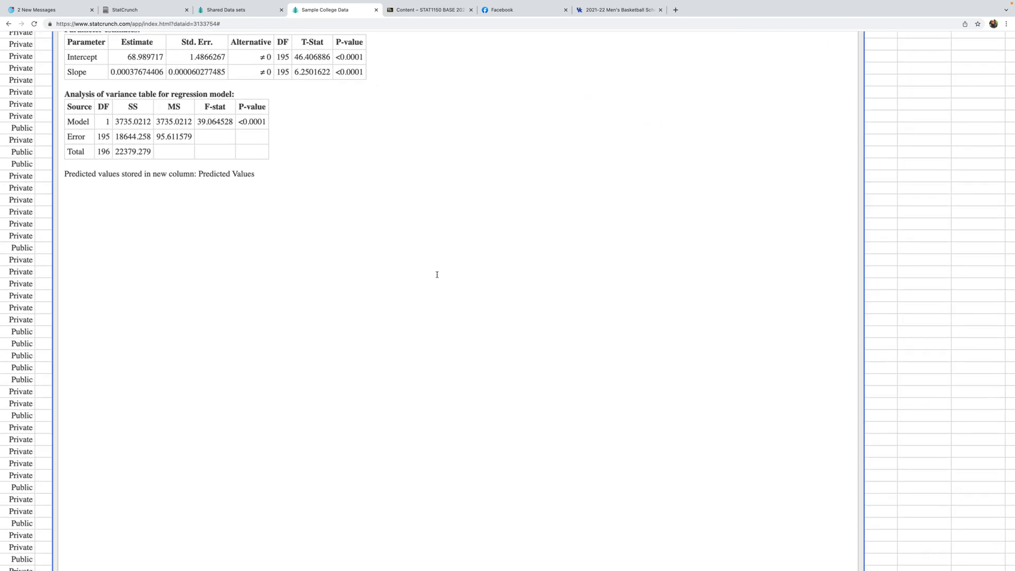
scroll(436, 274, "up", 3)
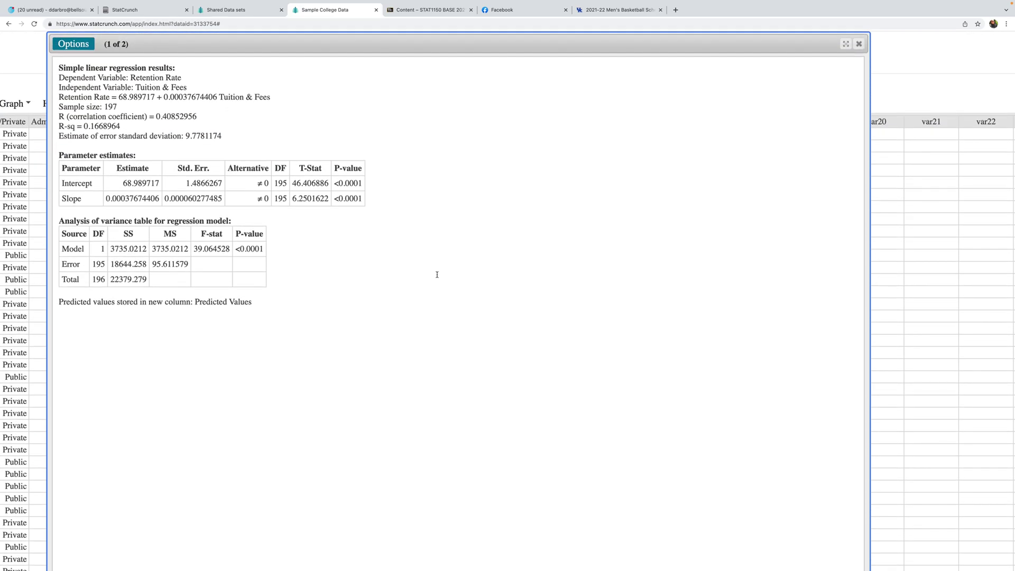
scroll(426, 270, "left", 3)
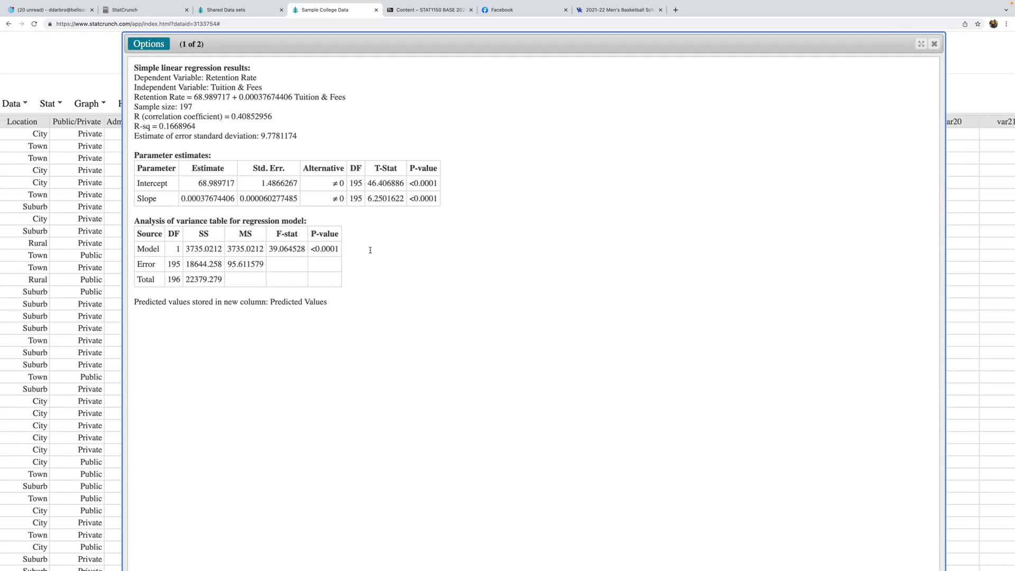
left_click_drag(134, 79, 256, 78)
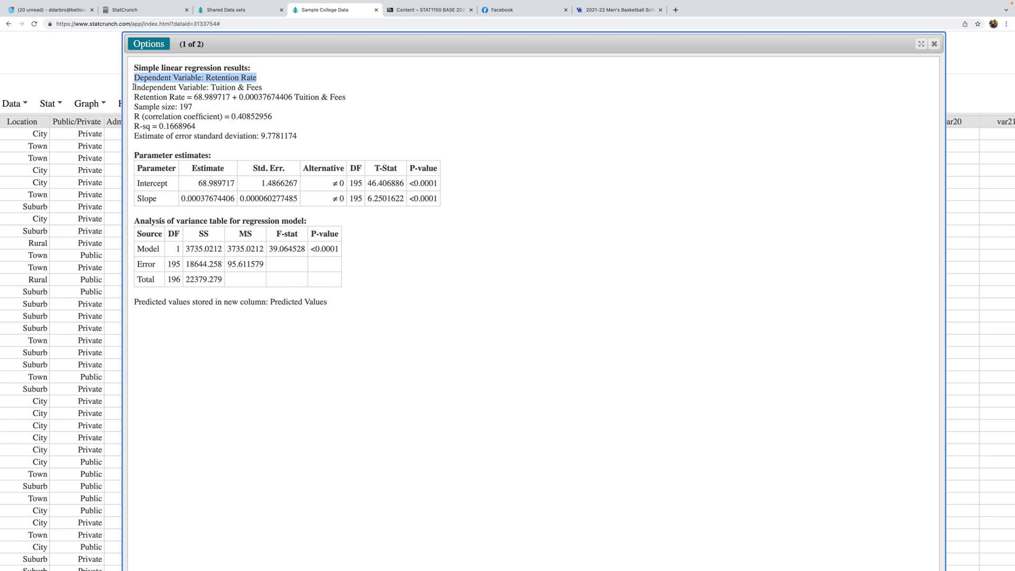
left_click_drag(133, 87, 263, 86)
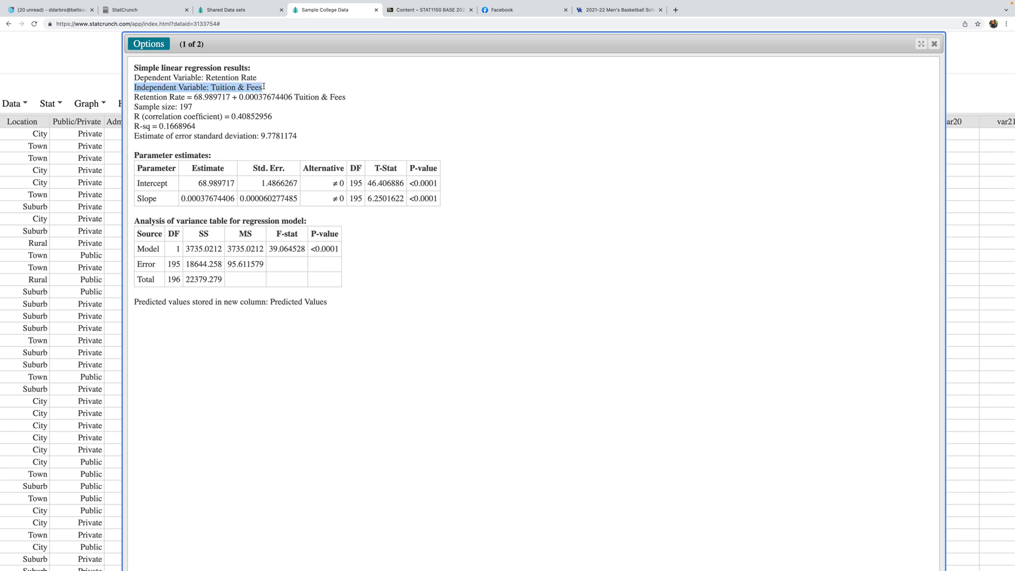
left_click(226, 106)
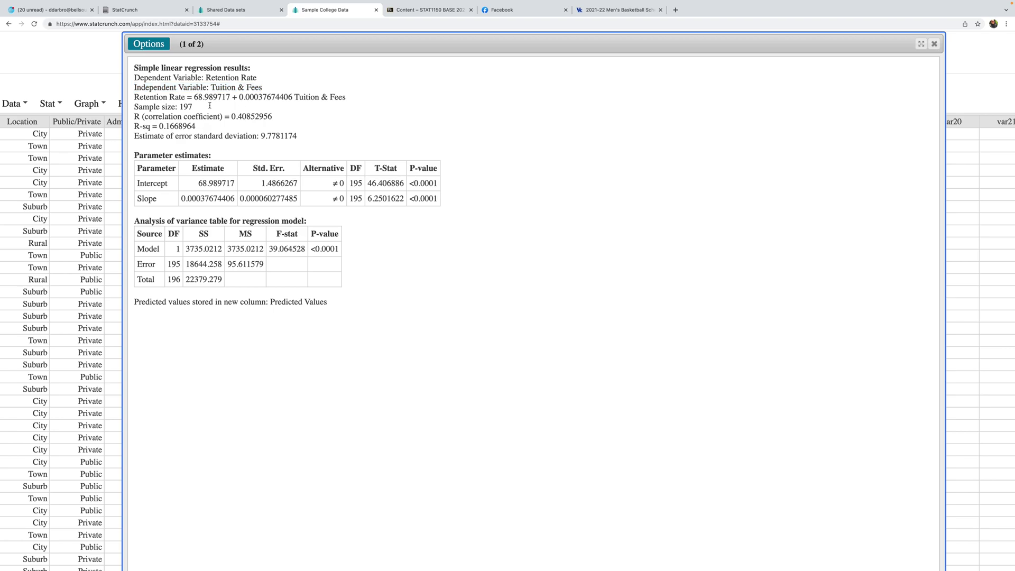
left_click_drag(133, 97, 349, 99)
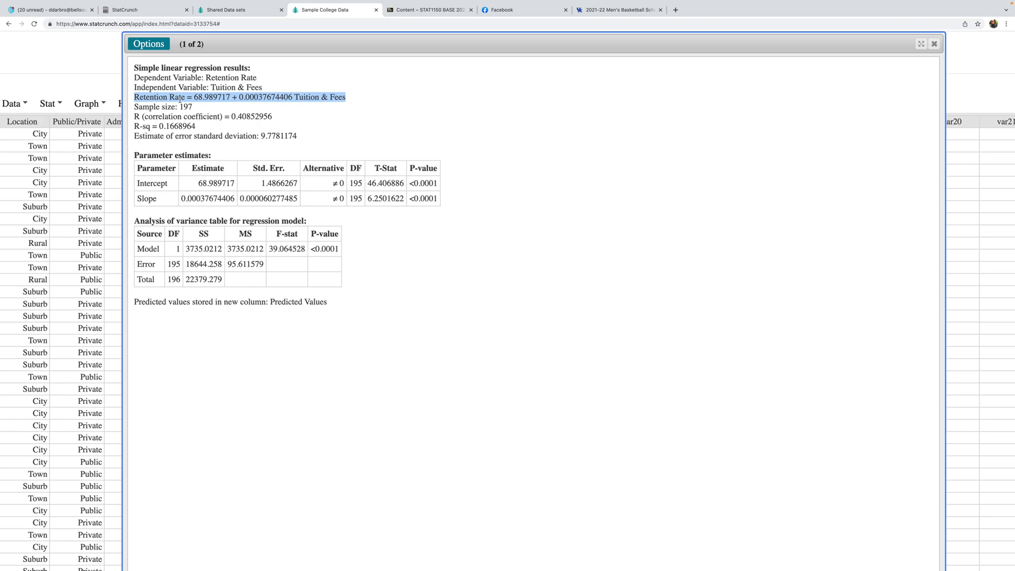
left_click(200, 98)
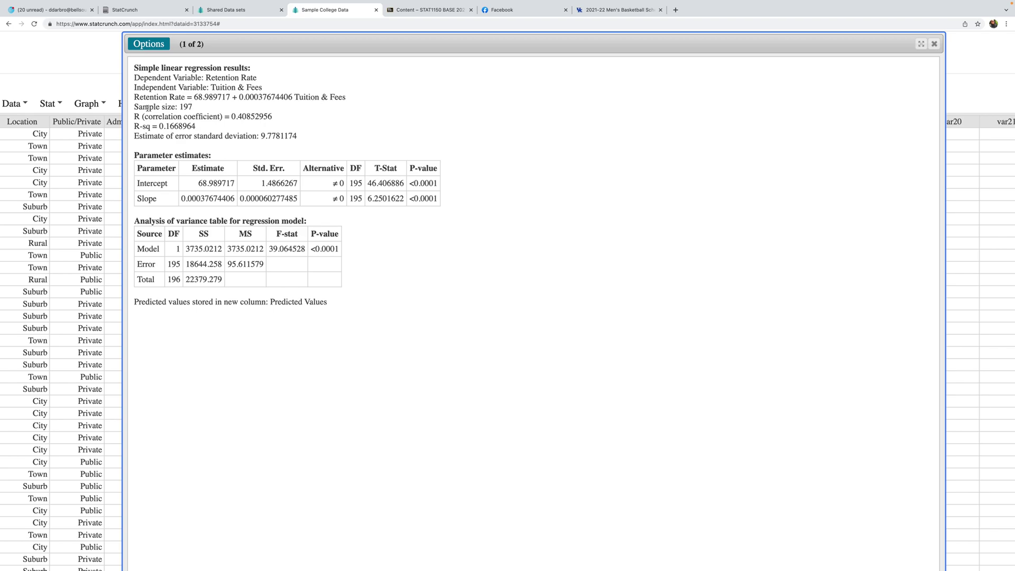
Step: Review the sample size, correlation coefficient R and R-sq in the regression results
left_click_drag(134, 107, 193, 106)
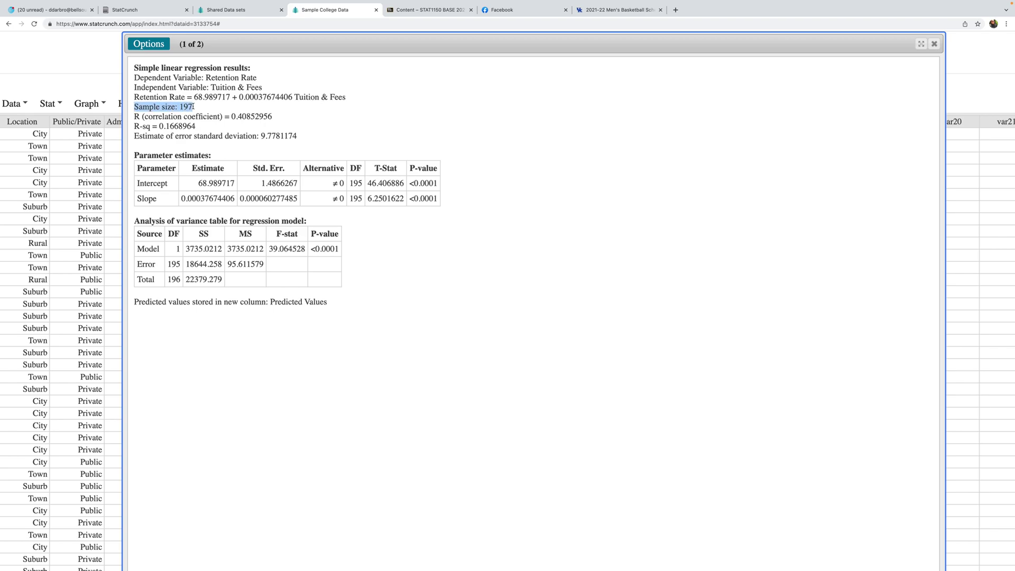
left_click_drag(135, 116, 279, 116)
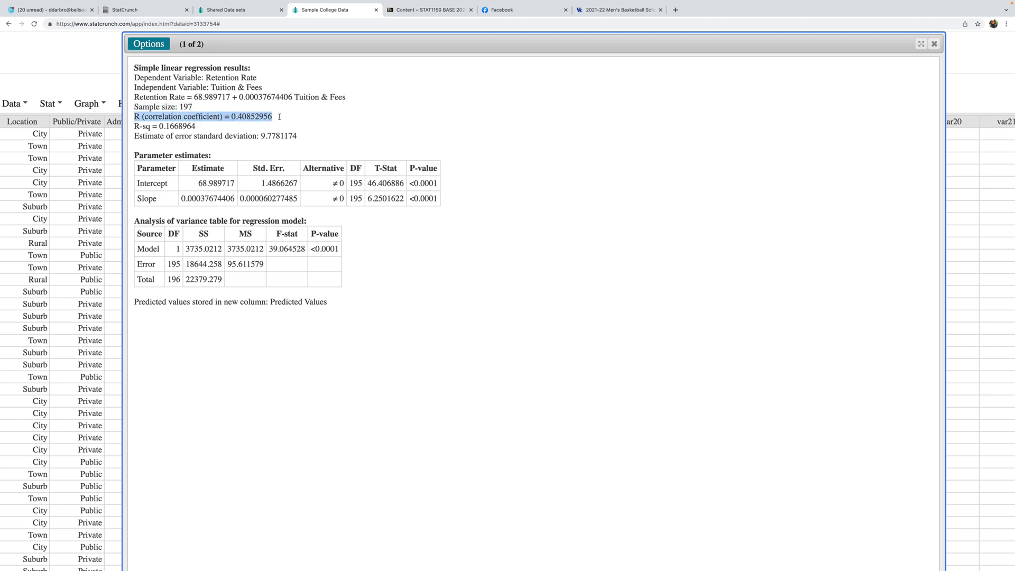
left_click(221, 125)
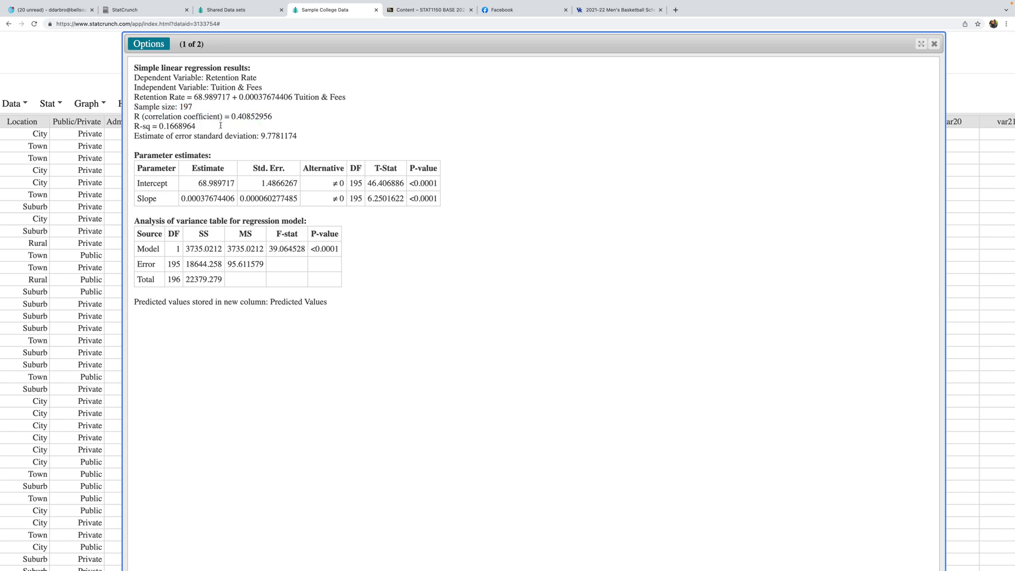
left_click_drag(133, 126, 195, 126)
Step: Look over the analysis of variance table and the column headings of the parameter estimates table
left_click_drag(135, 217, 352, 300)
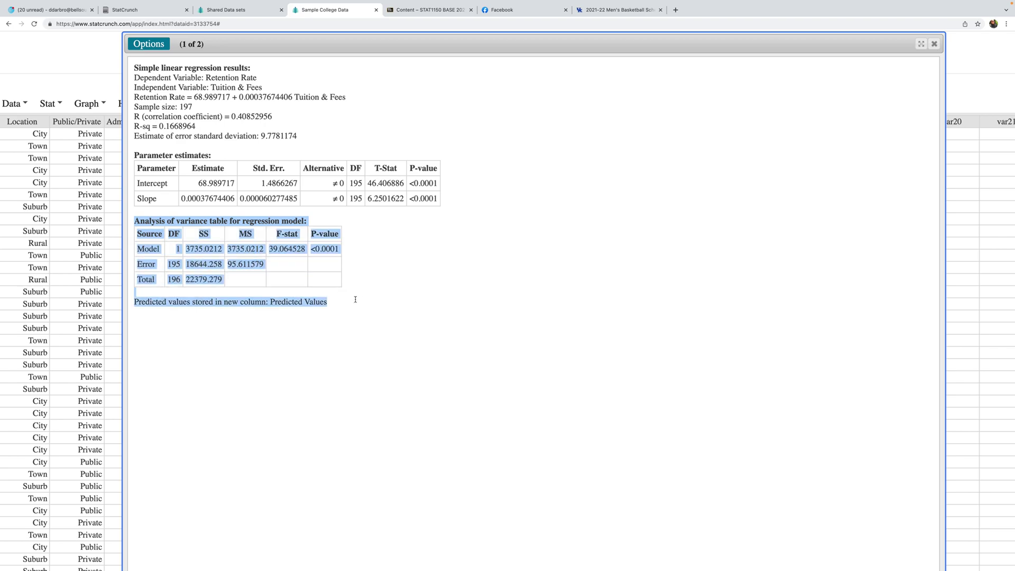
left_click(416, 296)
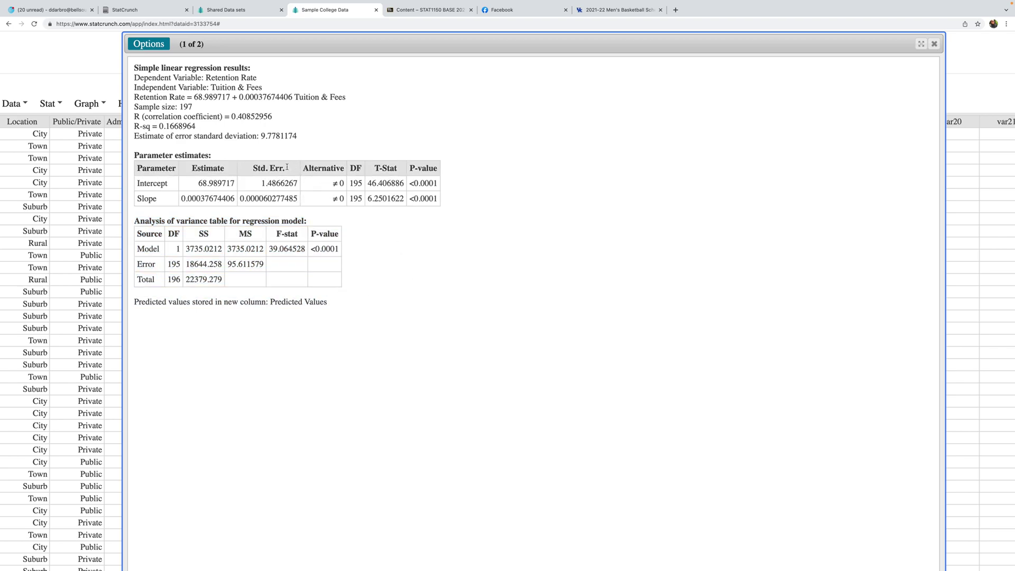
left_click_drag(252, 168, 452, 169)
left_click(522, 186)
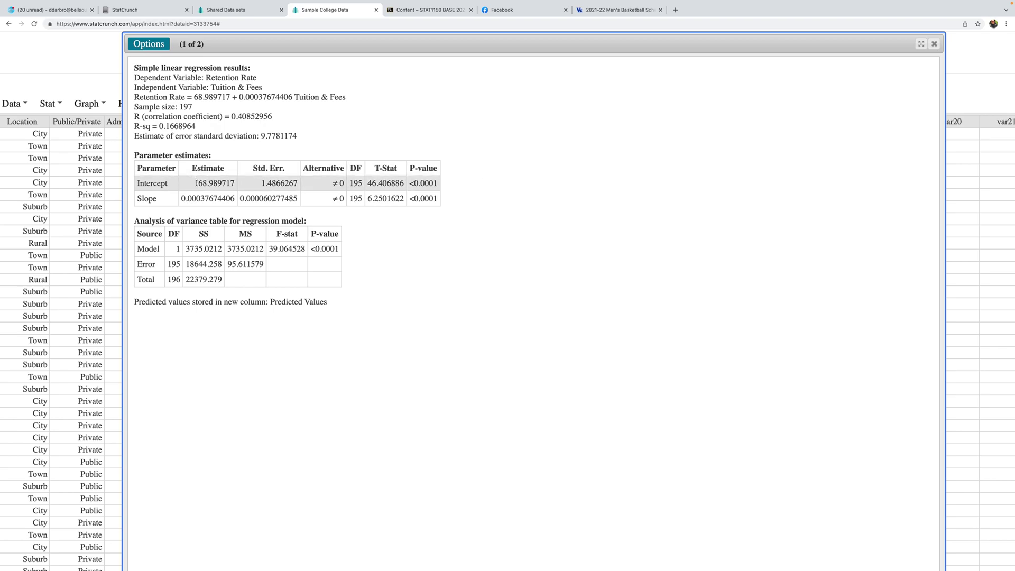
Step: Compare the intercept and slope in the parameter estimates table with the matching constant and coefficient in the regression equation
left_click_drag(199, 183, 232, 183)
left_click_drag(194, 97, 230, 97)
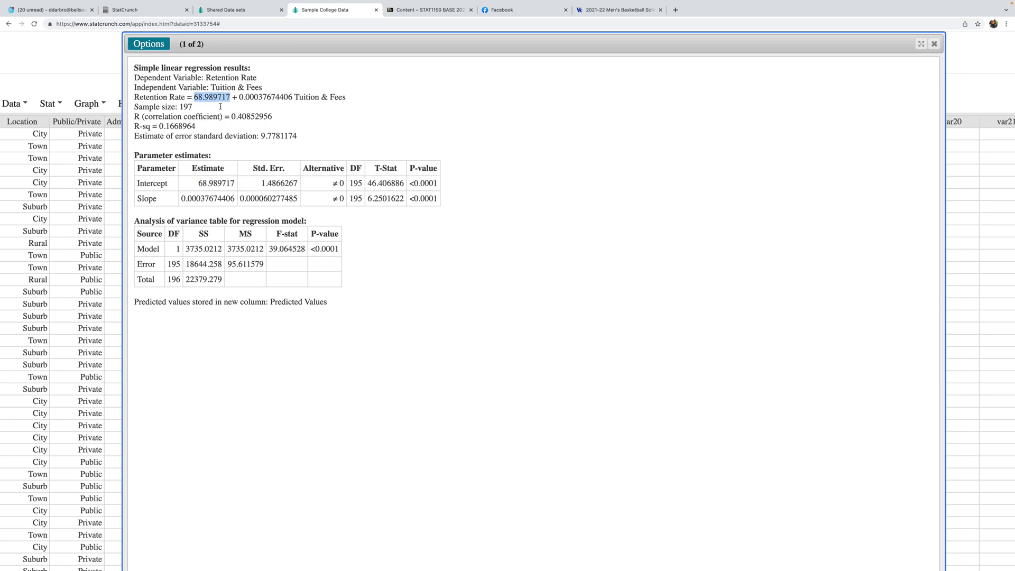
left_click(193, 199)
left_click_drag(181, 198, 212, 199)
left_click(240, 98)
left_click_drag(241, 98, 293, 97)
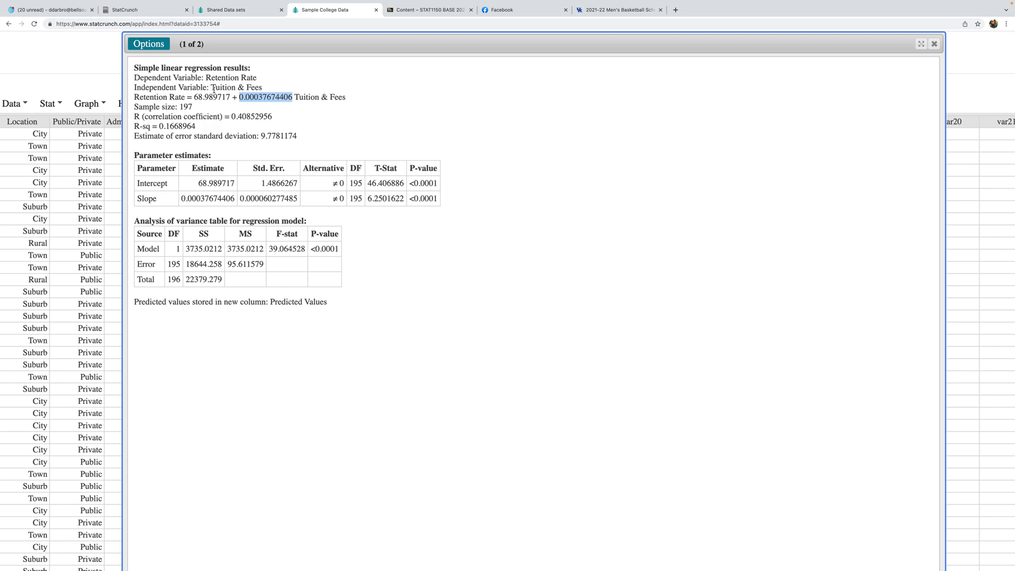
left_click_drag(194, 97, 233, 98)
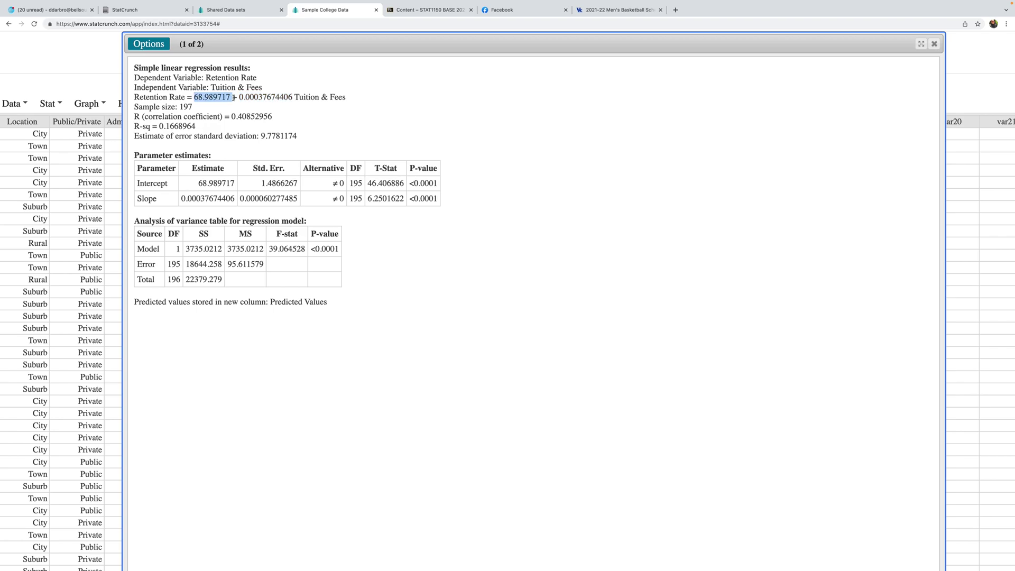
left_click_drag(197, 184, 237, 180)
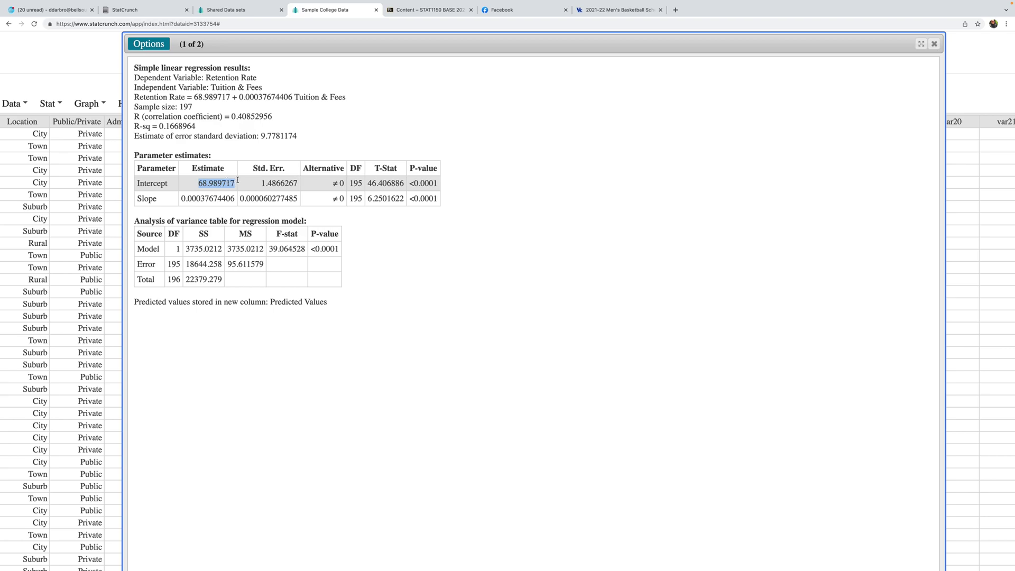
left_click(410, 114)
left_click_drag(239, 97, 293, 97)
left_click_drag(180, 199, 233, 199)
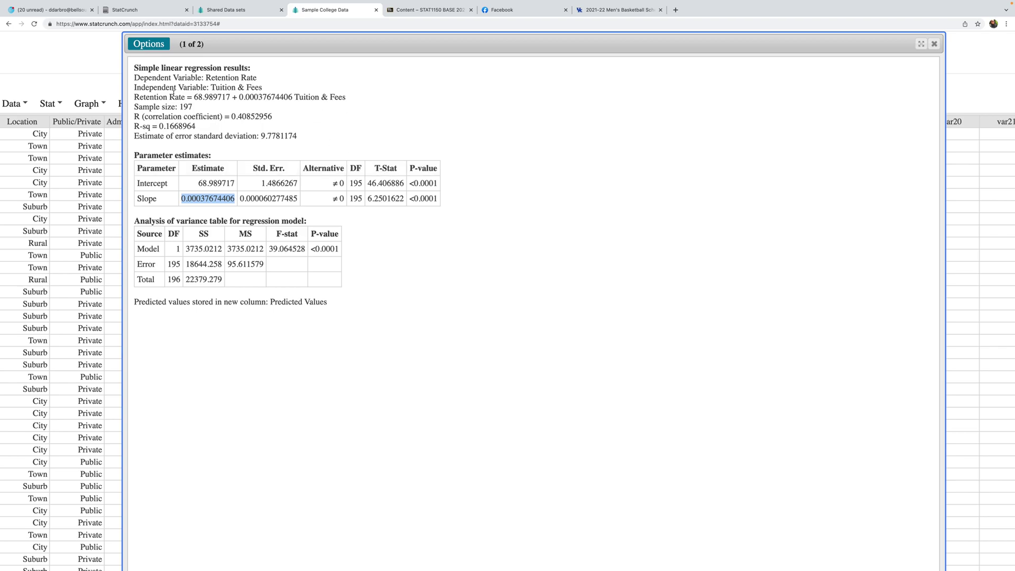
Step: Move the regression results window aside to view the Tuition & Fees and Retention Rate columns, and bring it back over the data
left_click_drag(261, 40, 466, 29)
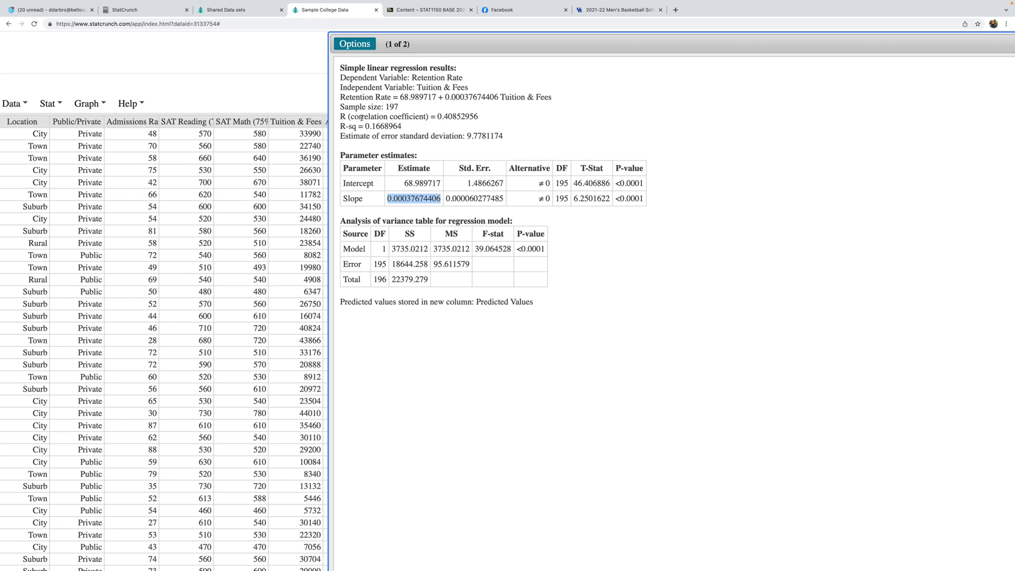
left_click_drag(454, 48, 705, 49)
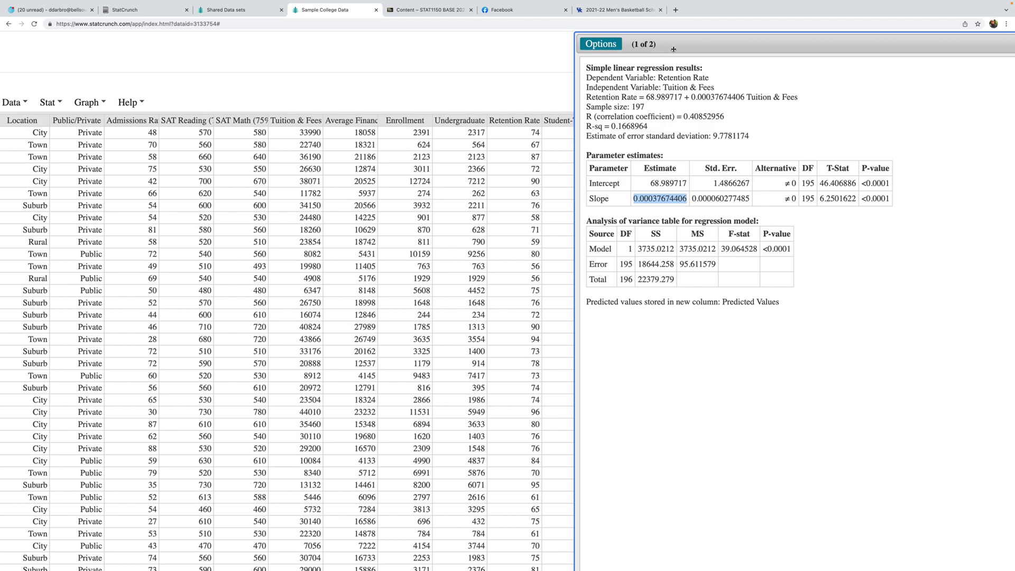
left_click_drag(735, 45, 386, 117)
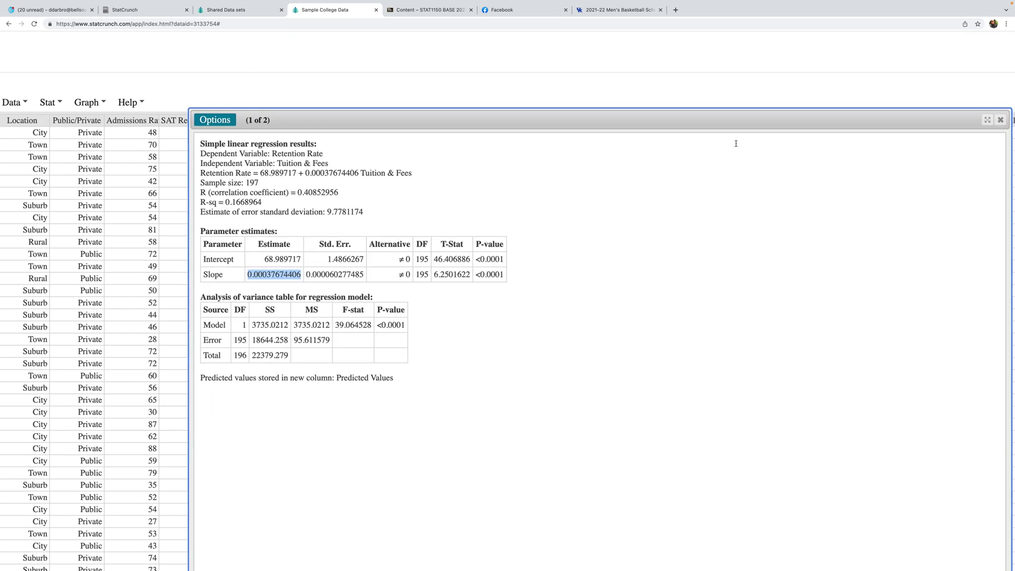
left_click_drag(695, 120, 629, 89)
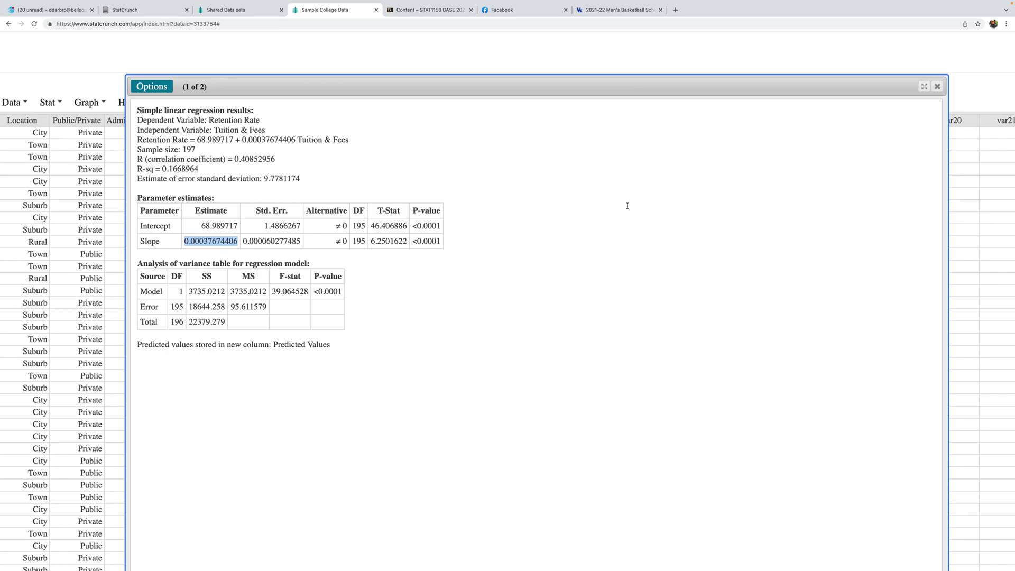
Step: Shrink the regression results window to uncover the data table, and select the Predicted Values column
key("super+minus")
key("super+minus")
key("super+minus")
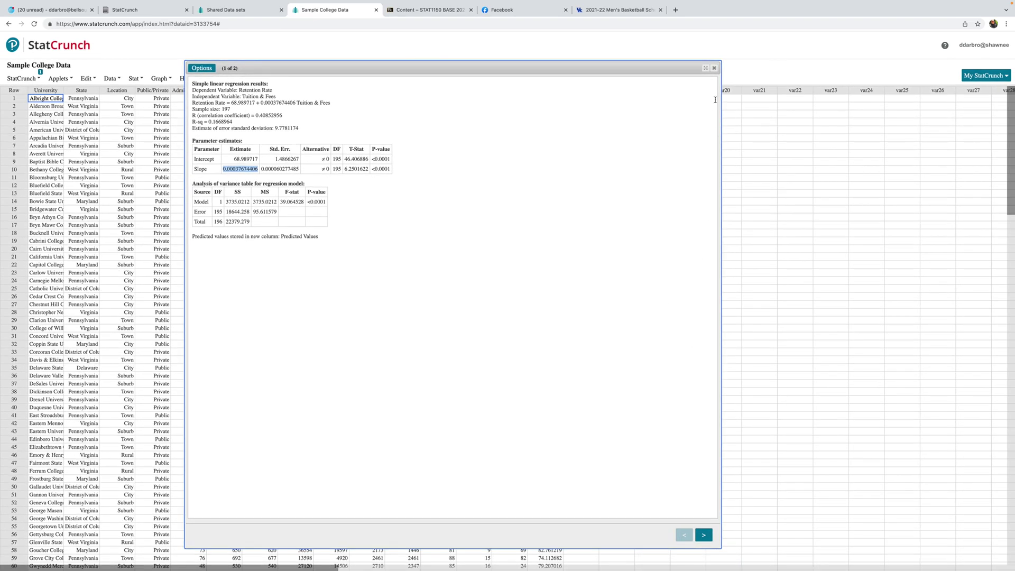
left_click_drag(722, 60, 560, 273)
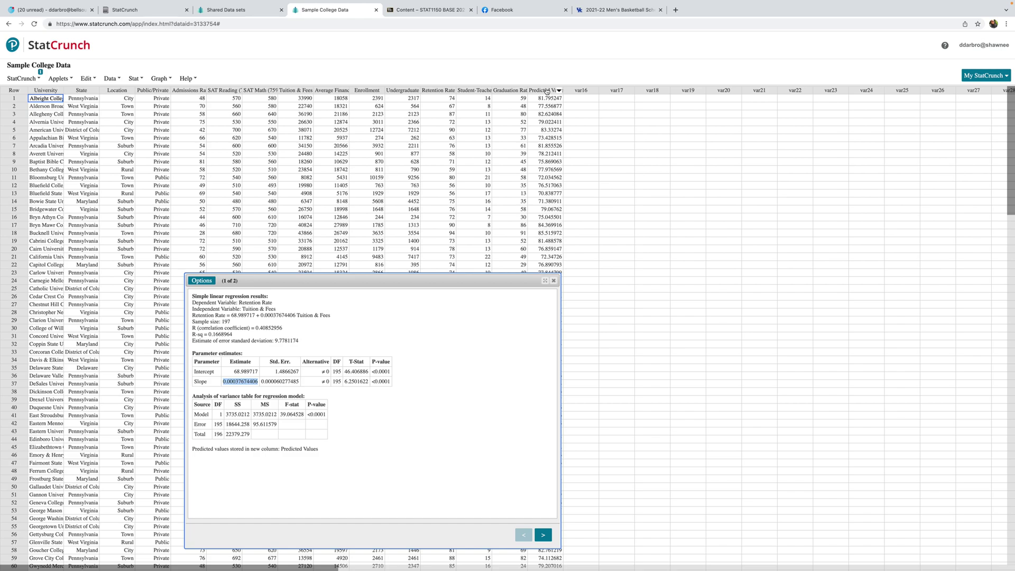
left_click(546, 90)
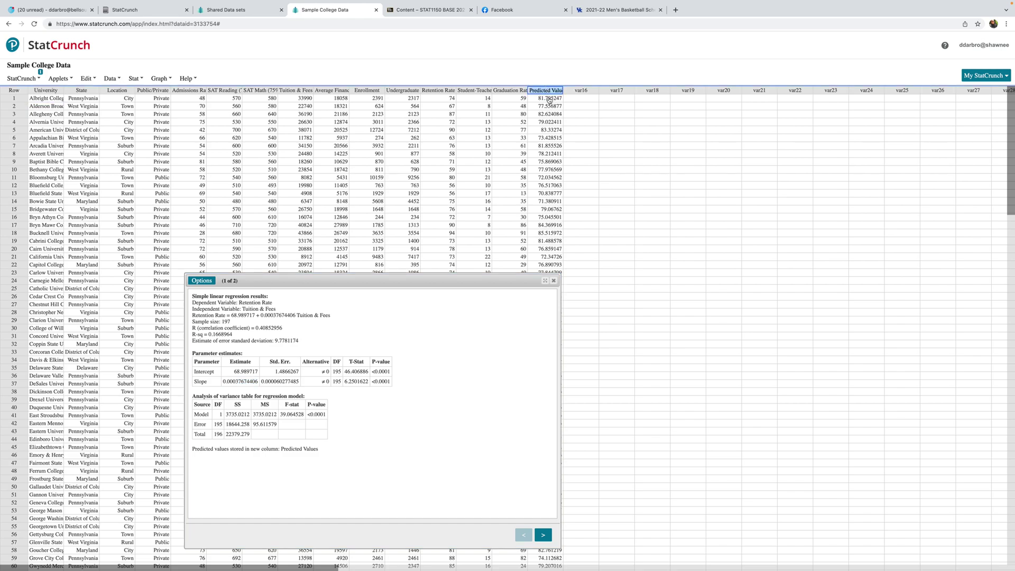
Step: Reposition the results window below the first data rows, examine each term of the regression equation, and move the window higher over the data
left_click_drag(400, 284, 443, 171)
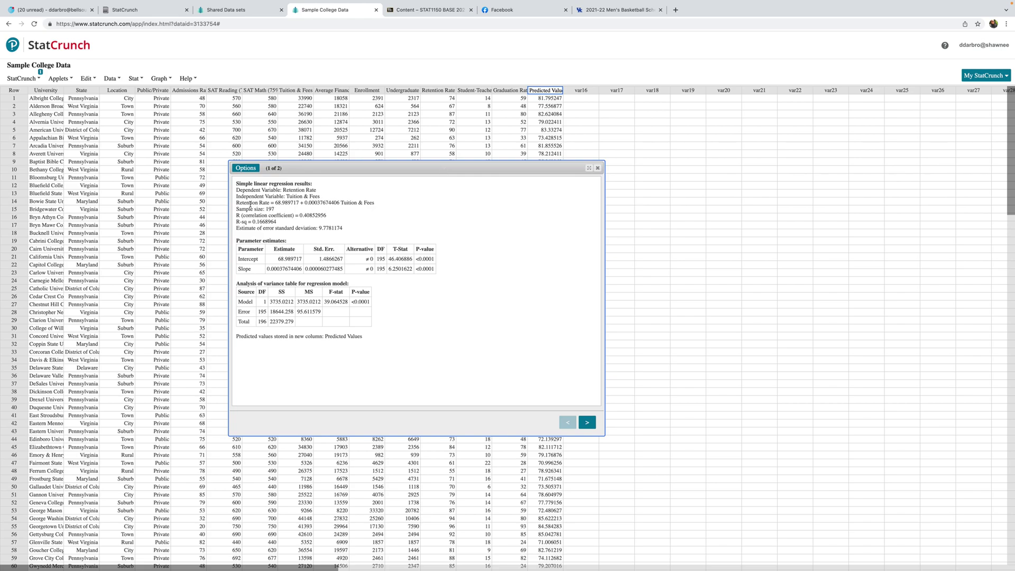
left_click_drag(236, 203, 376, 201)
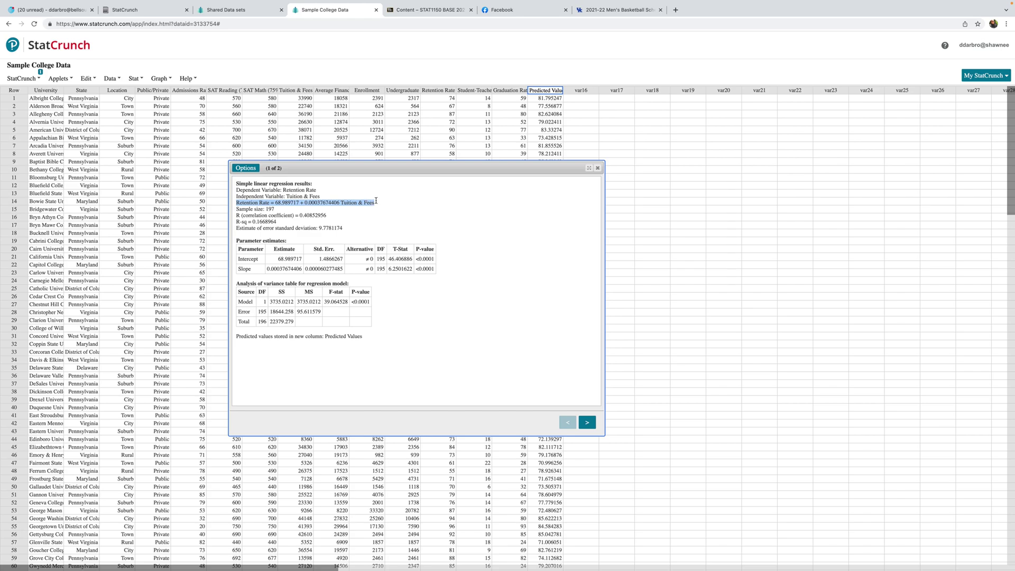
left_click(376, 201)
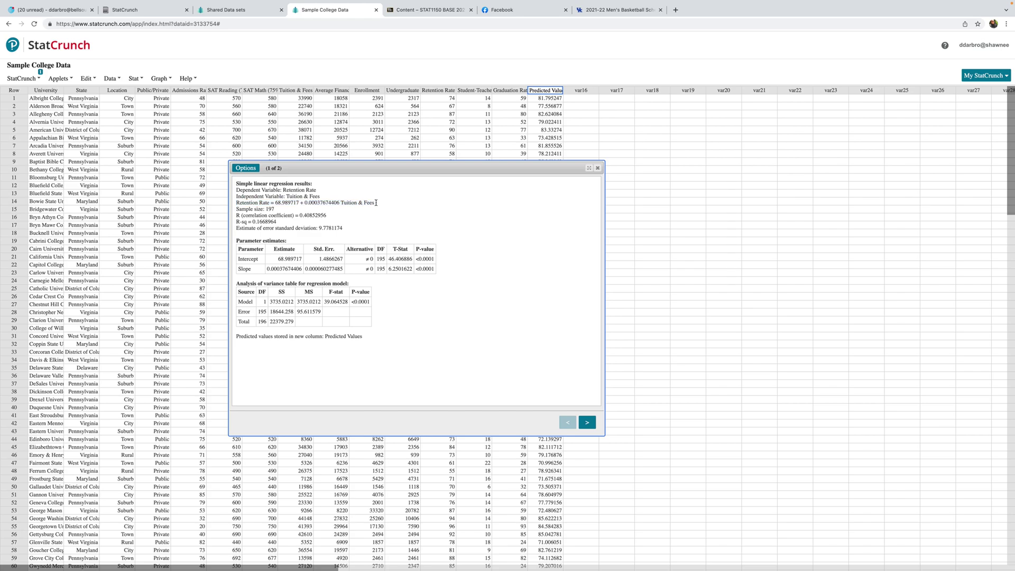
left_click_drag(274, 203, 300, 203)
left_click_drag(305, 203, 339, 203)
left_click_drag(341, 203, 374, 203)
left_click_drag(304, 203, 320, 203)
left_click_drag(475, 167, 514, 92)
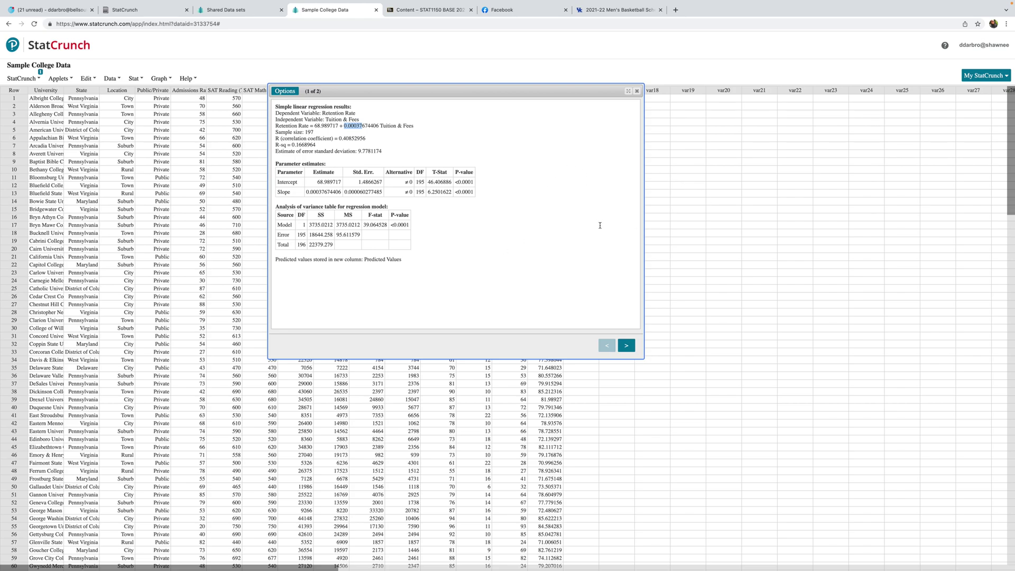
mouse_move(818, 11)
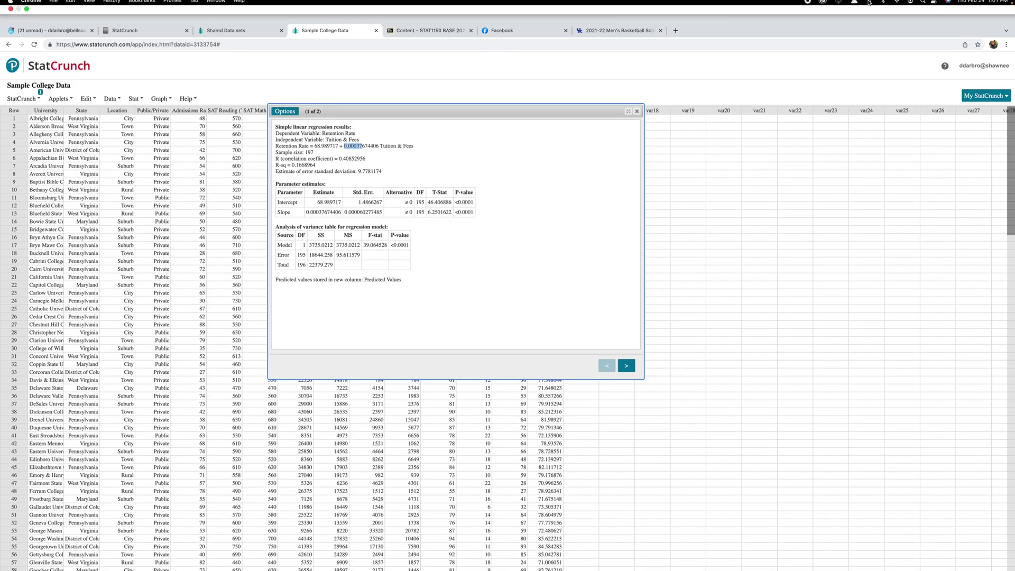